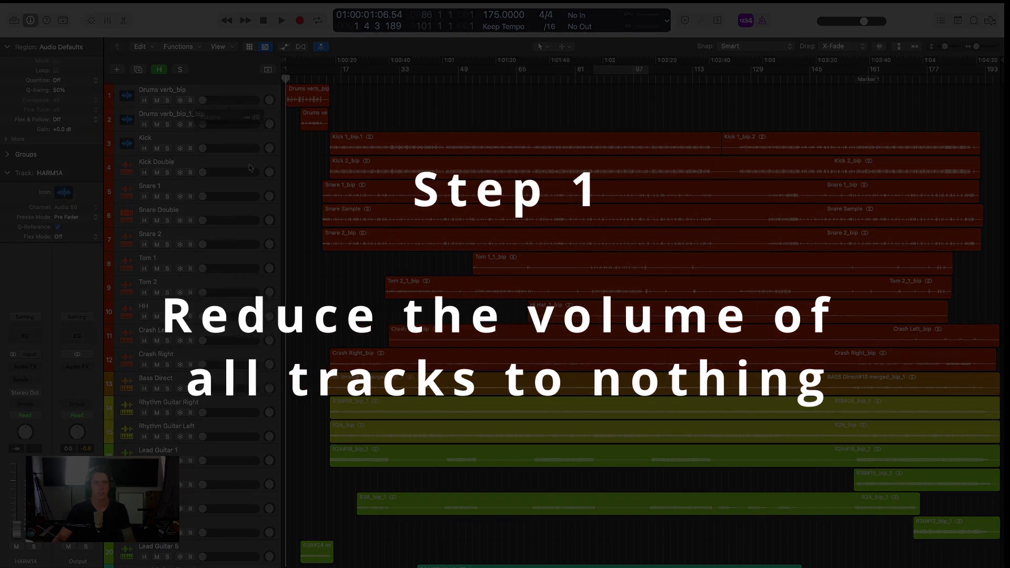
- Scroll down to the vocal tracks and show the Mixer with every channel strip, including Output and Master
scroll(336, 284, down, 10)
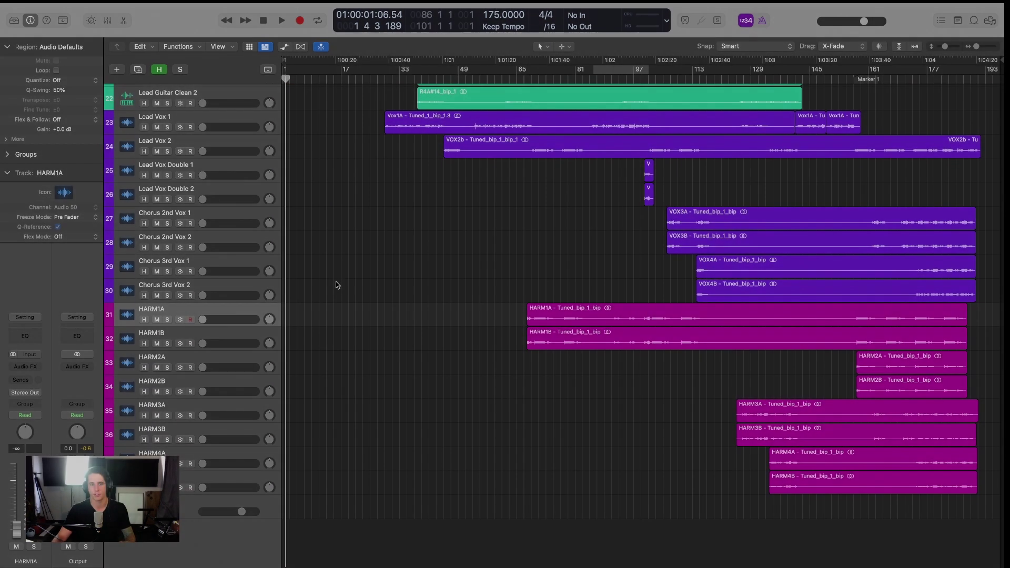
key(x)
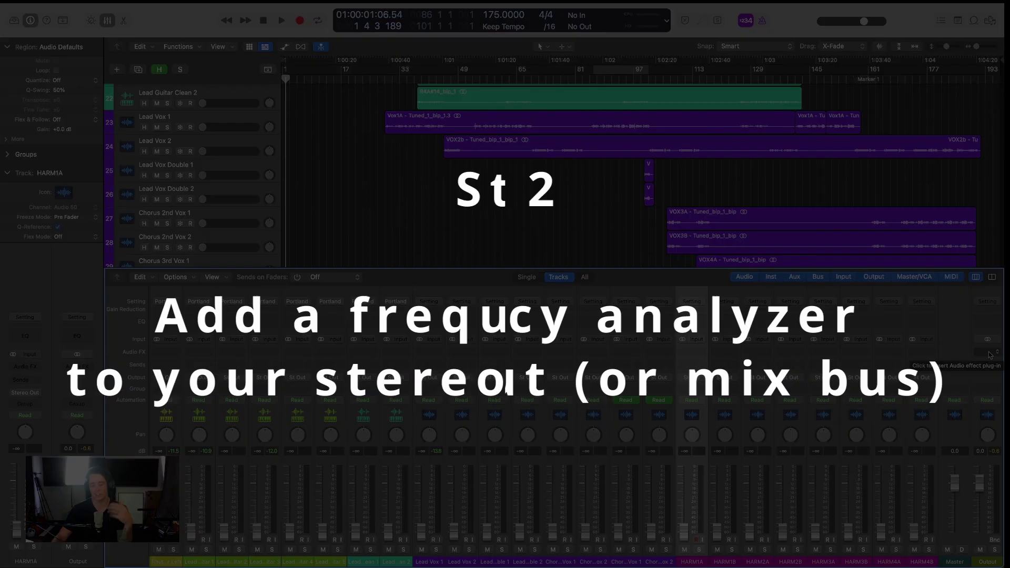
- Insert a stereo MultiMeter from Metering in the Output channel's Audio FX slot
click(991, 353)
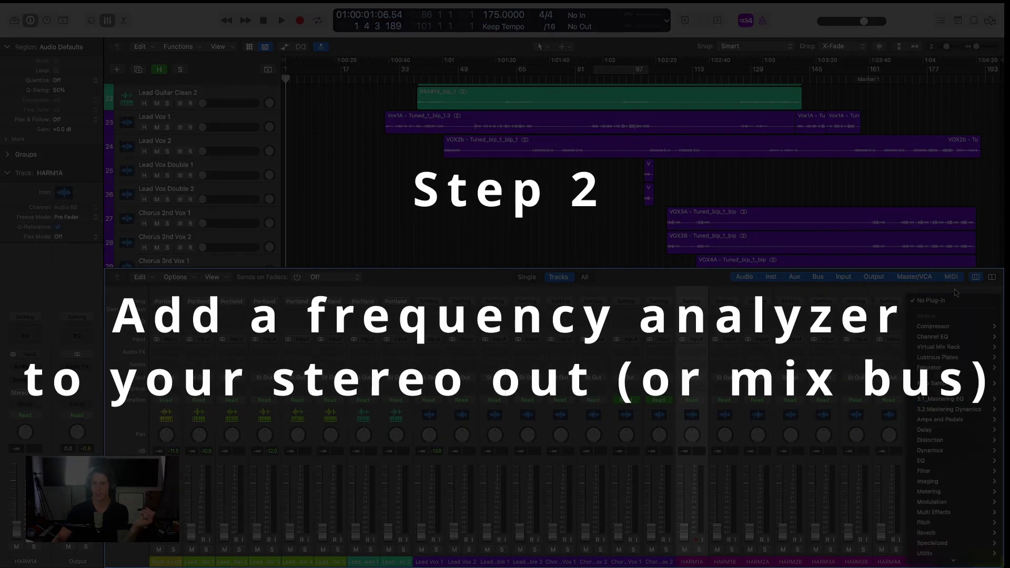
key(Escape)
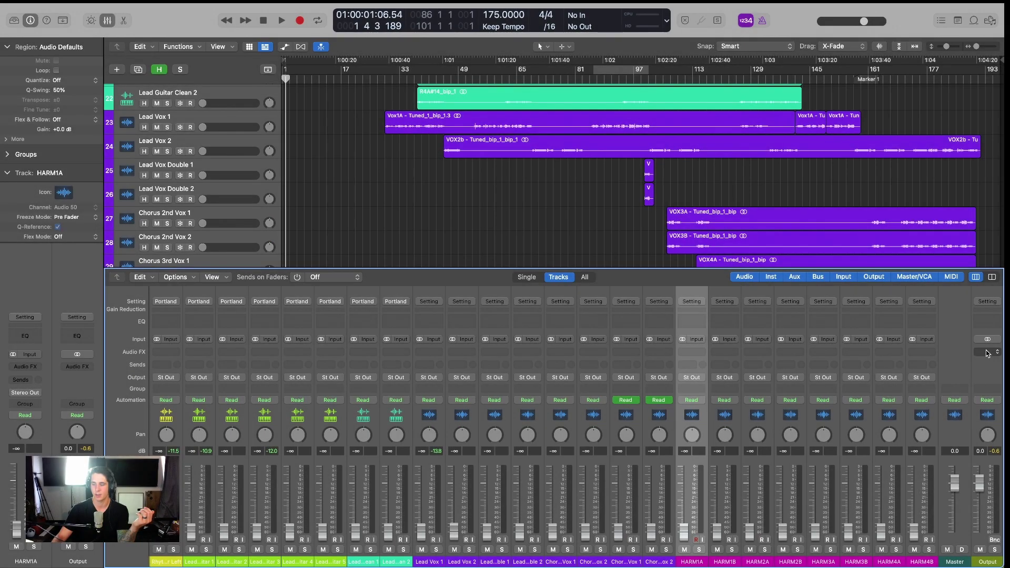
click(979, 354)
mouse_move(947, 469)
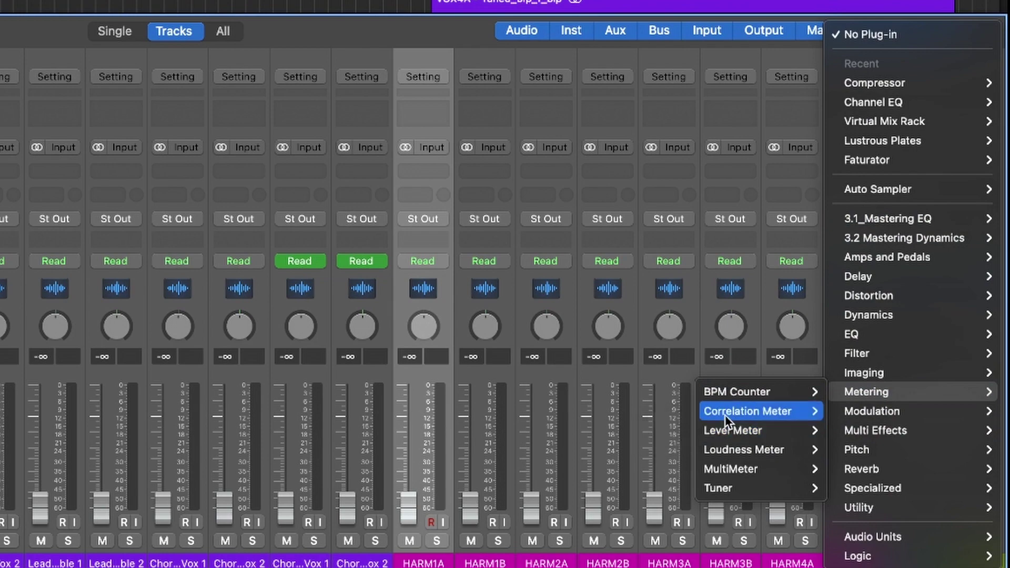
mouse_move(728, 466)
click(672, 465)
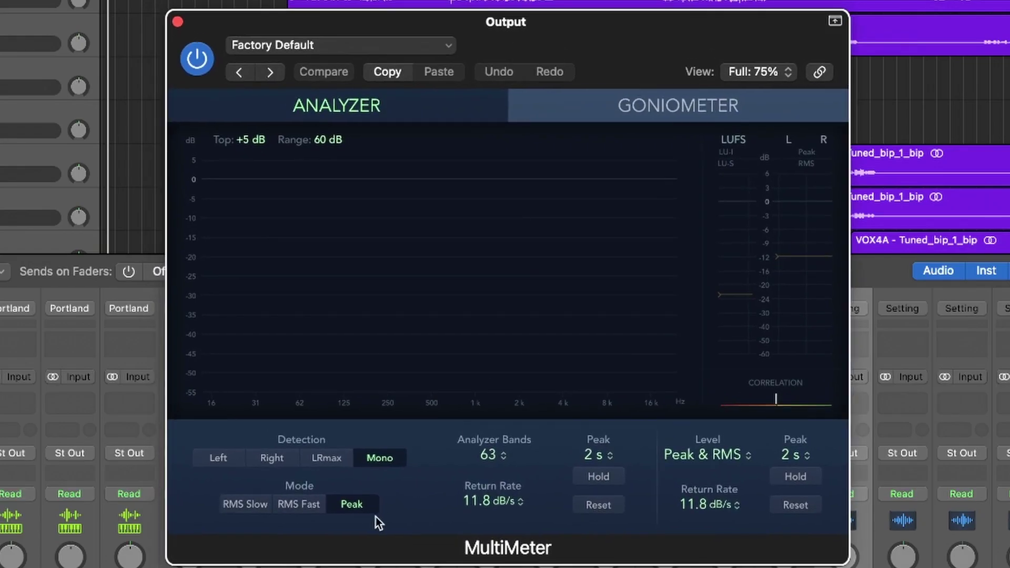
- Set the MultiMeter mode to RMS Slow and the analyzer return rate to 4 dB/s
click(245, 505)
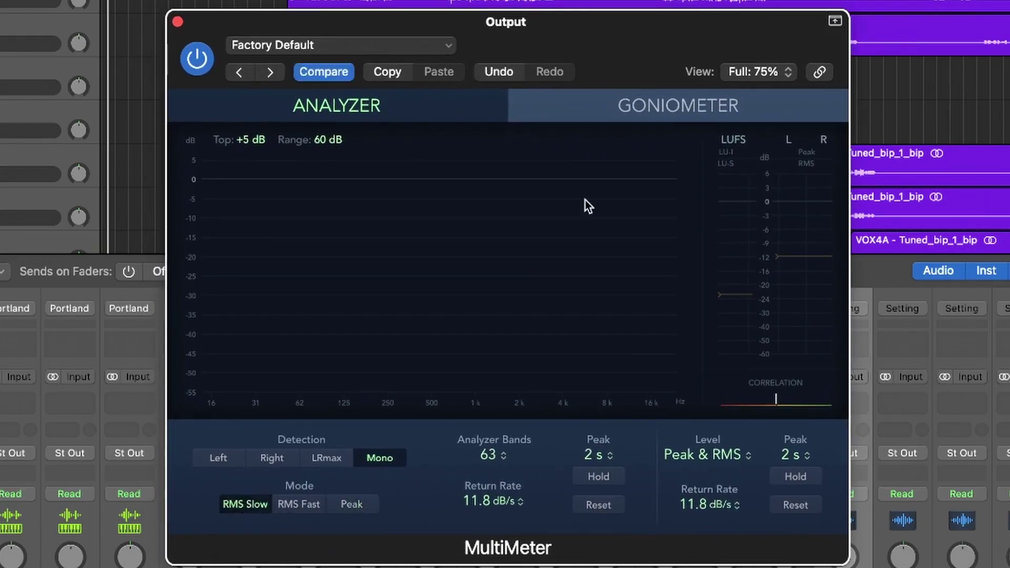
click(494, 502)
click(505, 443)
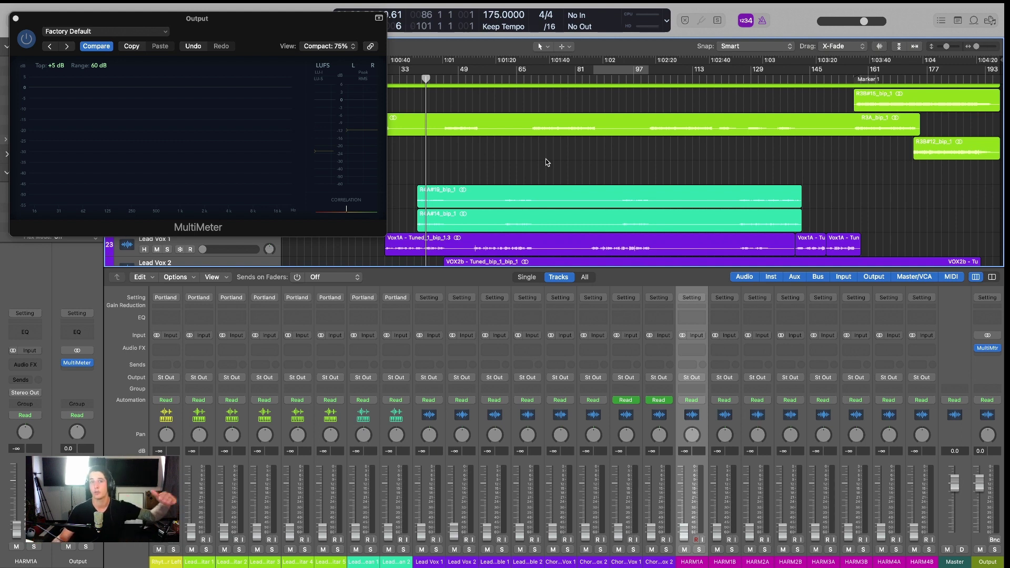
- Switch the MultiMeter to the Compact: 75% view and reposition its window over the arrangement
click(234, 164)
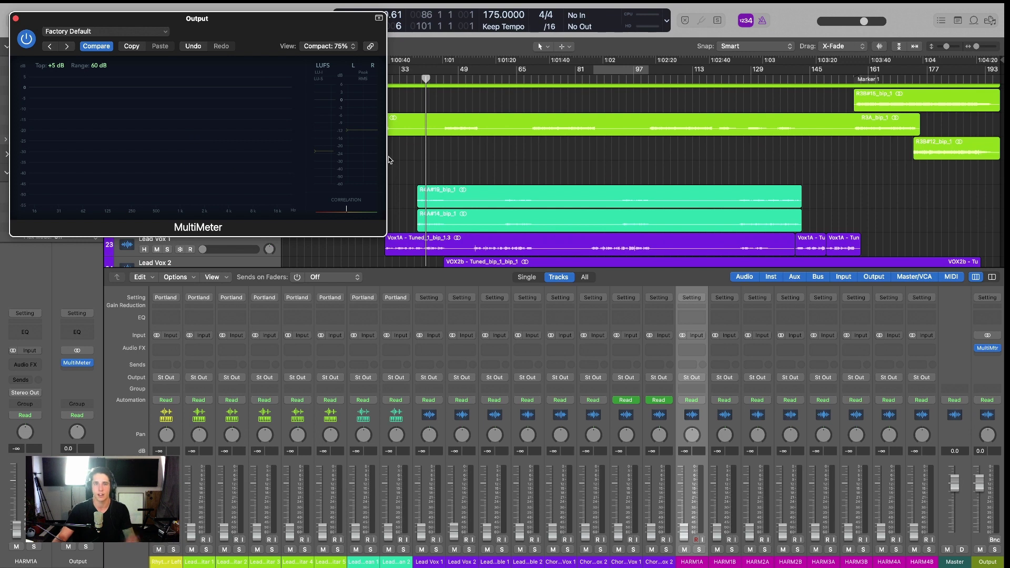
click(580, 154)
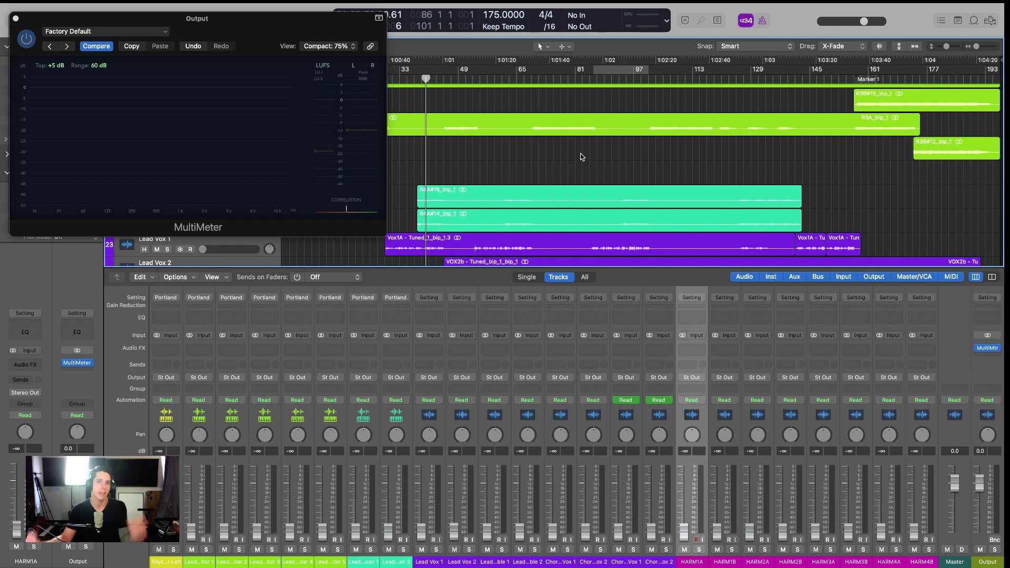
click(246, 16)
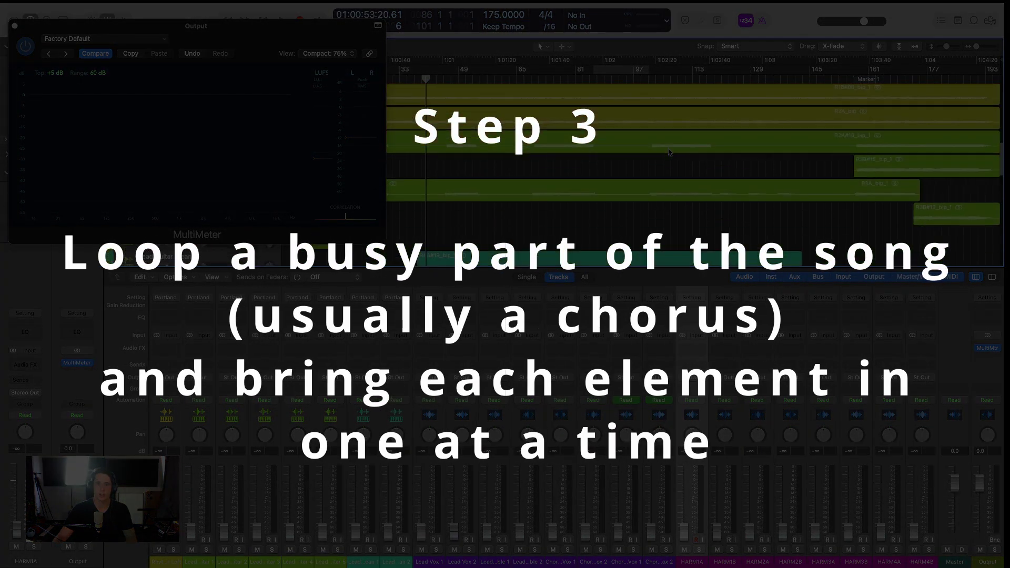
- Set a cycle loop over roughly bars 101 to 117 of the song
scroll(669, 148, up, 10)
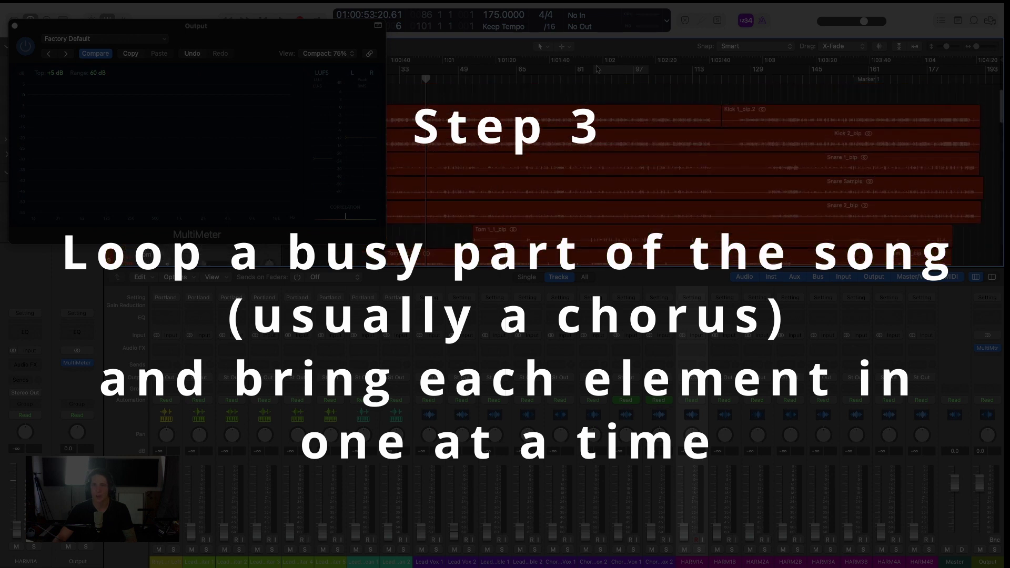
drag(648, 69, 705, 69)
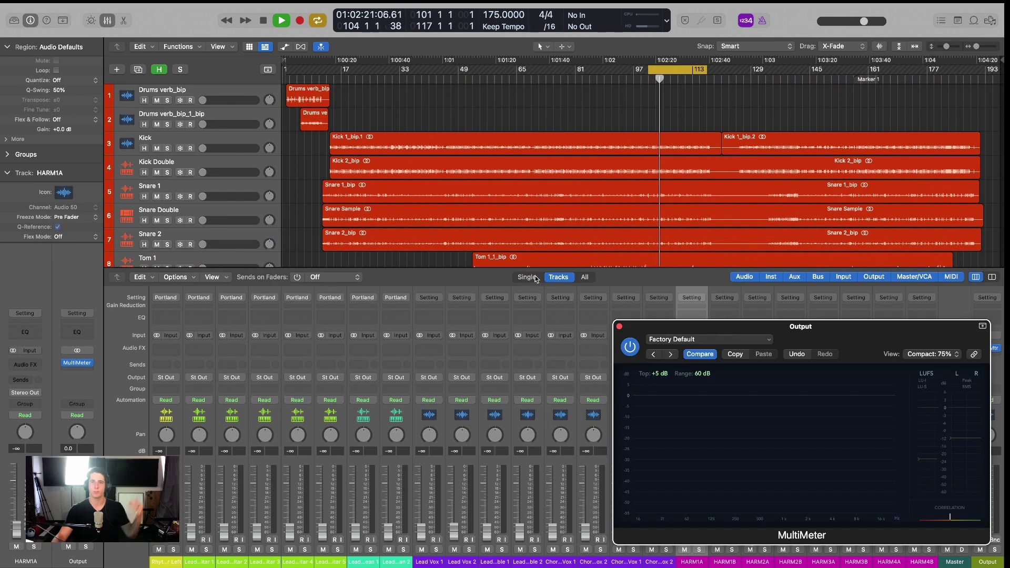
scroll(451, 444, left, 10)
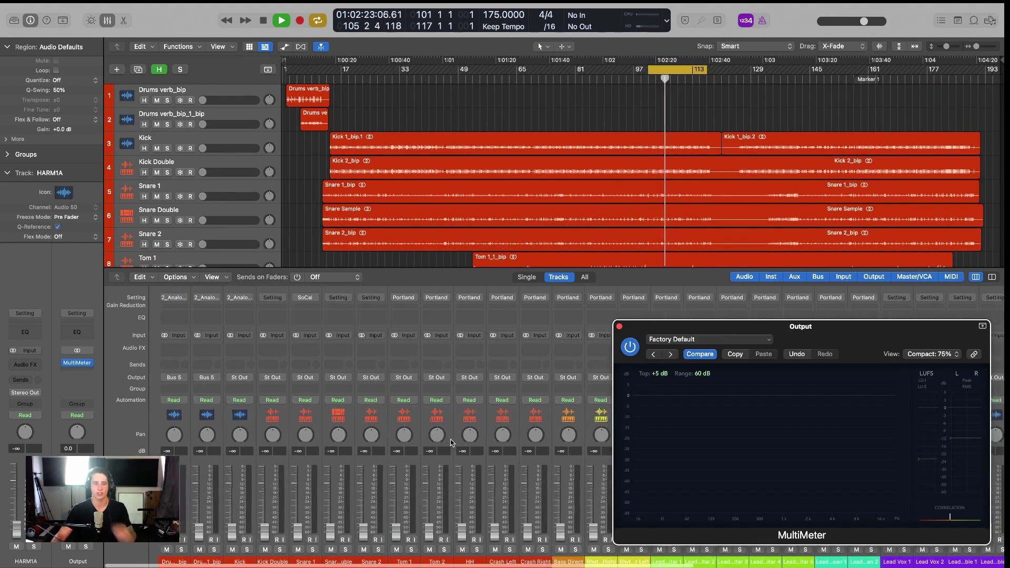
scroll(451, 443, right, 2)
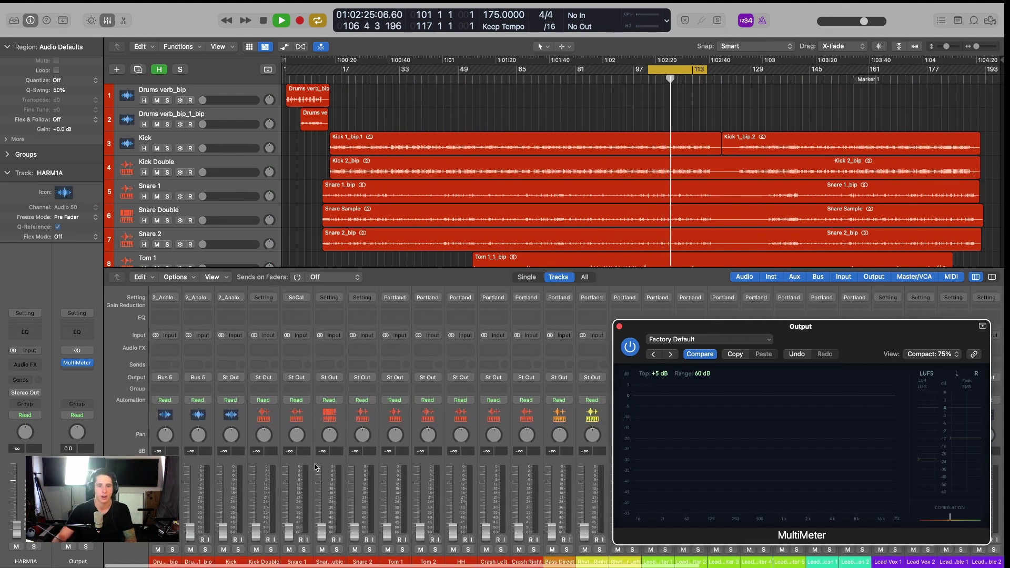
- Raise the Snare 1, Snare Double and Snare 2 faders together from silence
click(314, 467)
shift+click(358, 511)
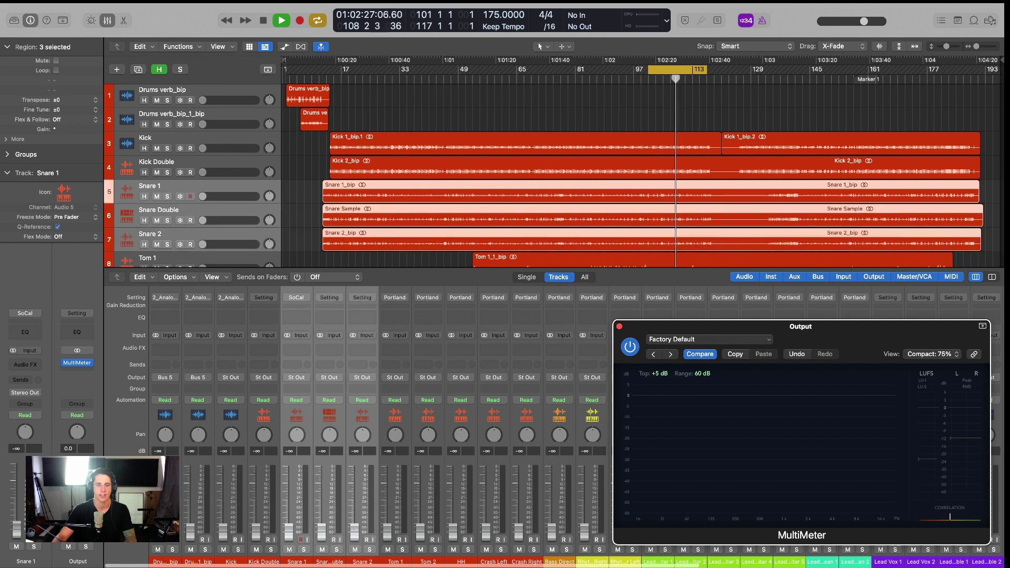
drag(355, 528, 355, 492)
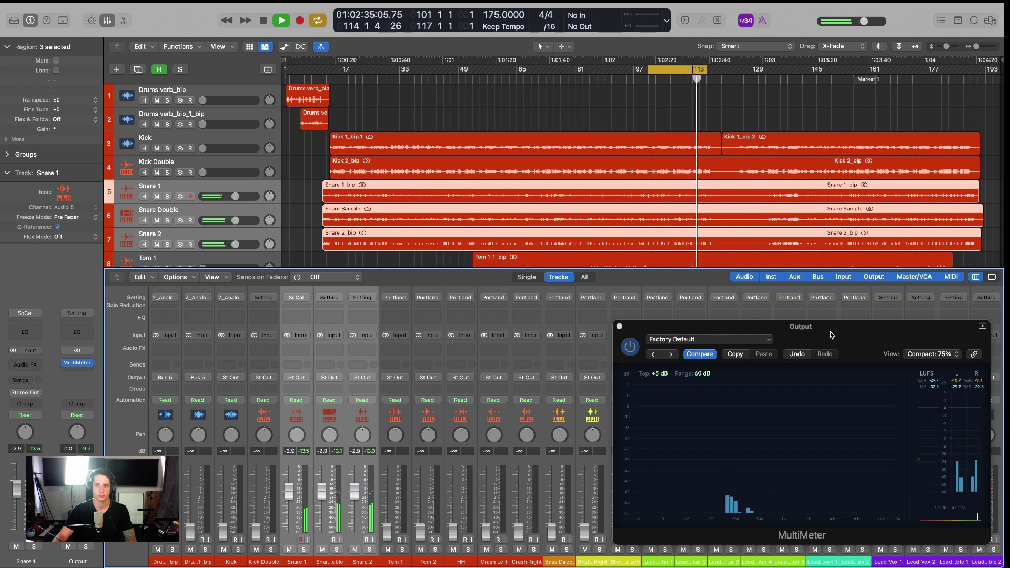
drag(831, 335, 834, 319)
- Select the Kick and Kick Double channels together
click(295, 464)
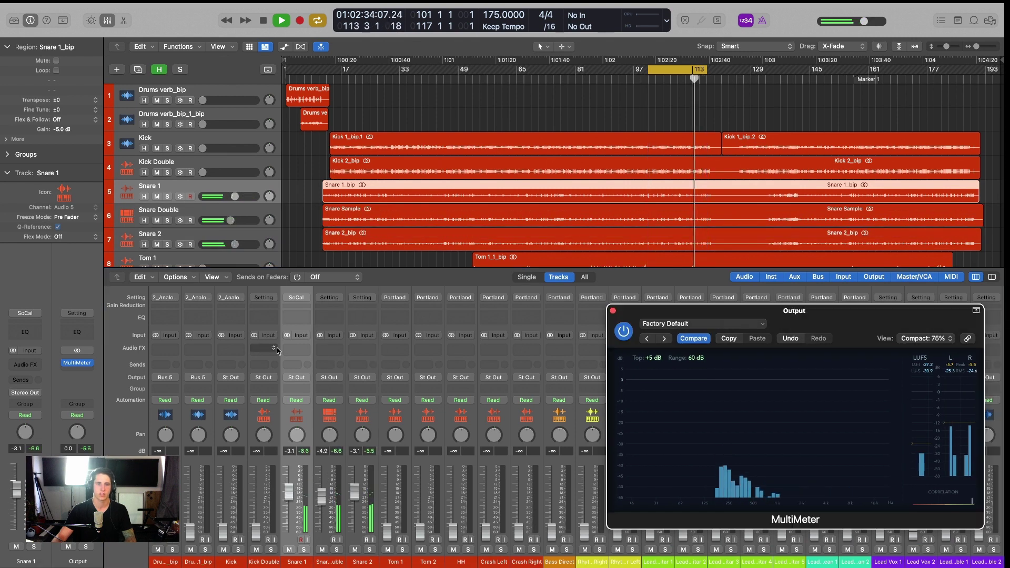
click(231, 351)
shift+click(264, 351)
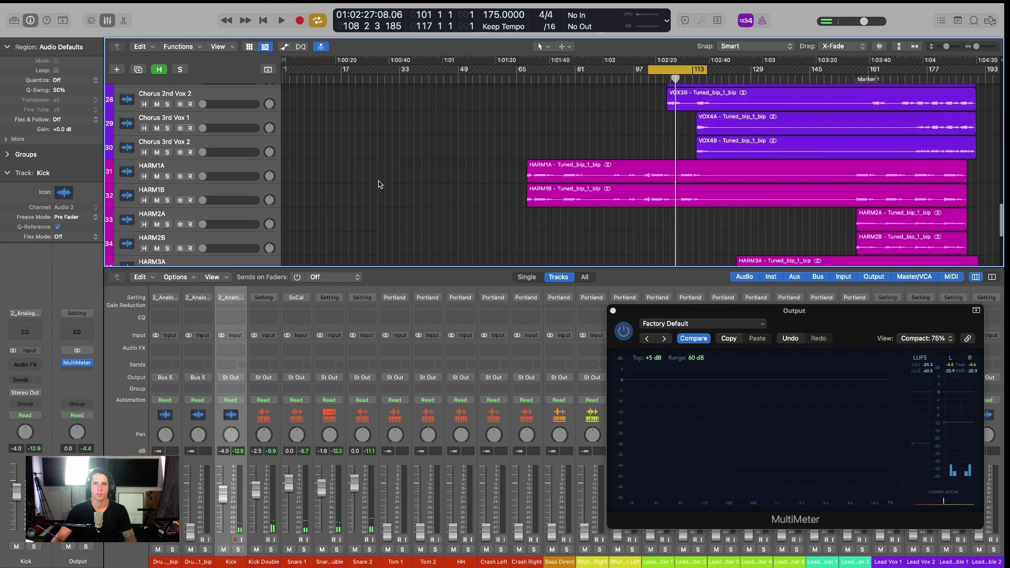
- Play the loop and raise Lead Vox 2's volume to -1.1 dB, moving the MultiMeter aside
scroll(379, 184, up, 3)
scroll(379, 184, up, 3)
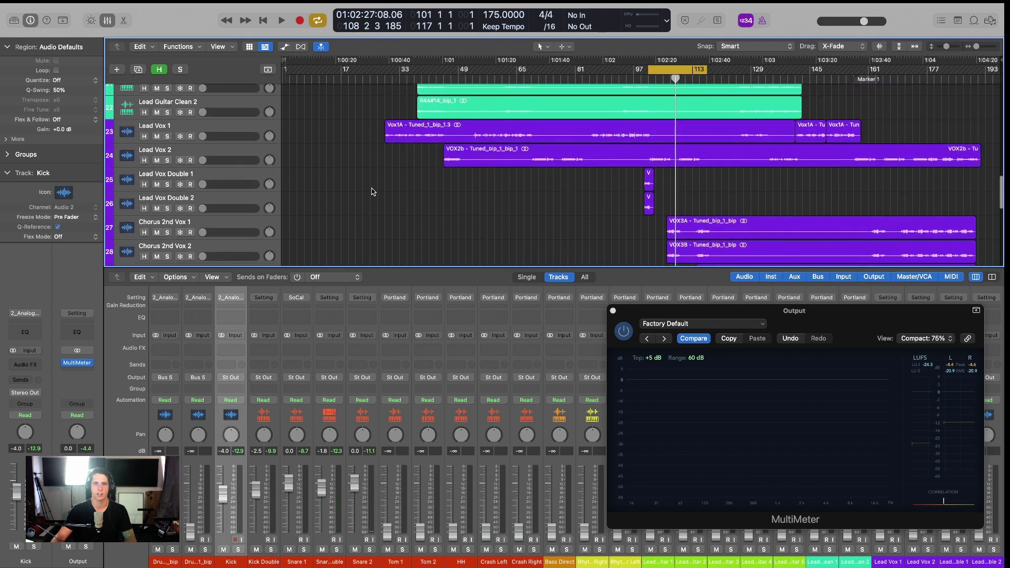
click(249, 136)
key(space)
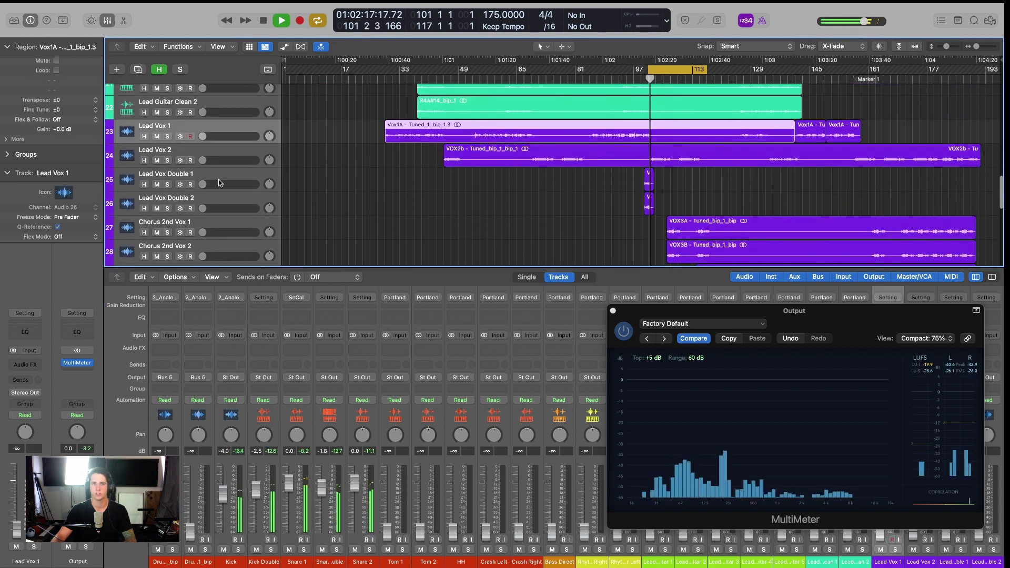
click(204, 162)
drag(204, 163, 239, 161)
drag(833, 321, 667, 258)
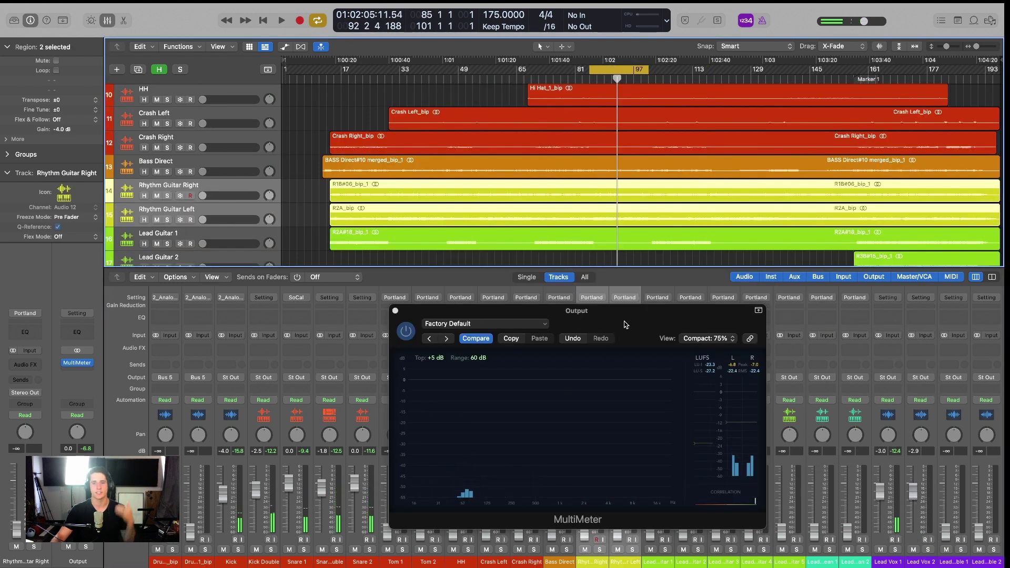
drag(625, 325, 248, 46)
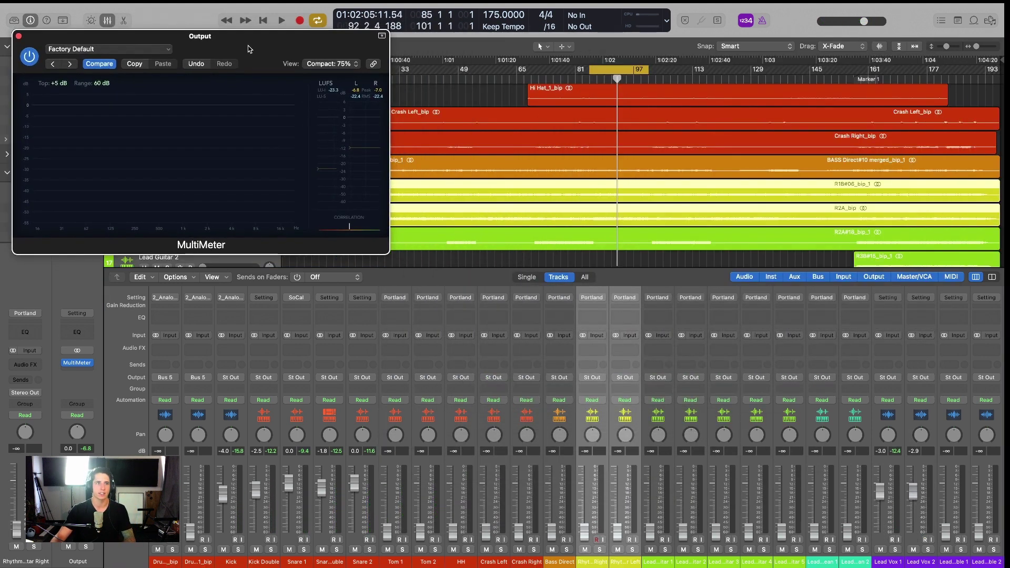
- Close the MultiMeter, start playback, and raise both rhythm guitar and Bass Direct faders from silence
click(19, 37)
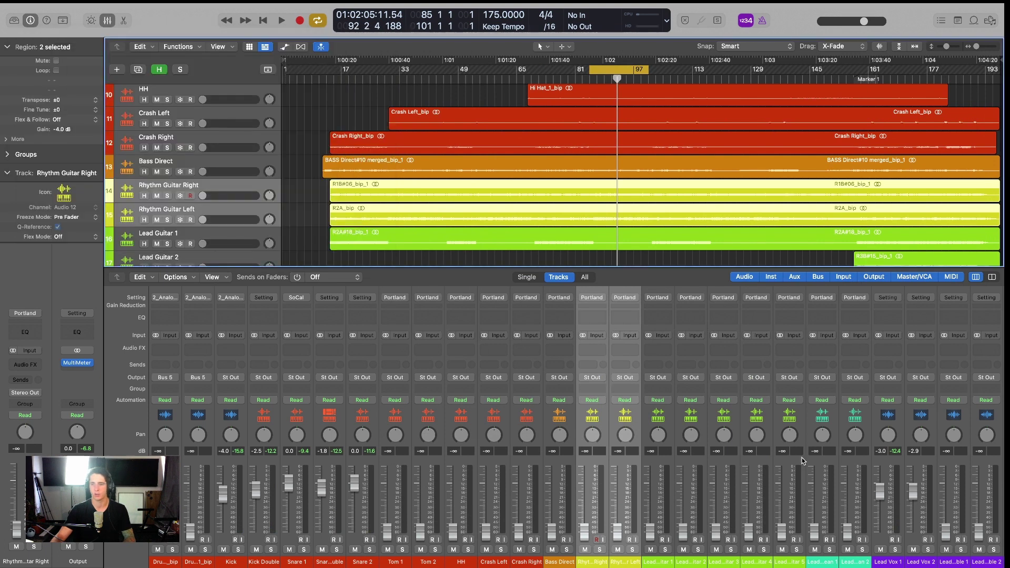
key(space)
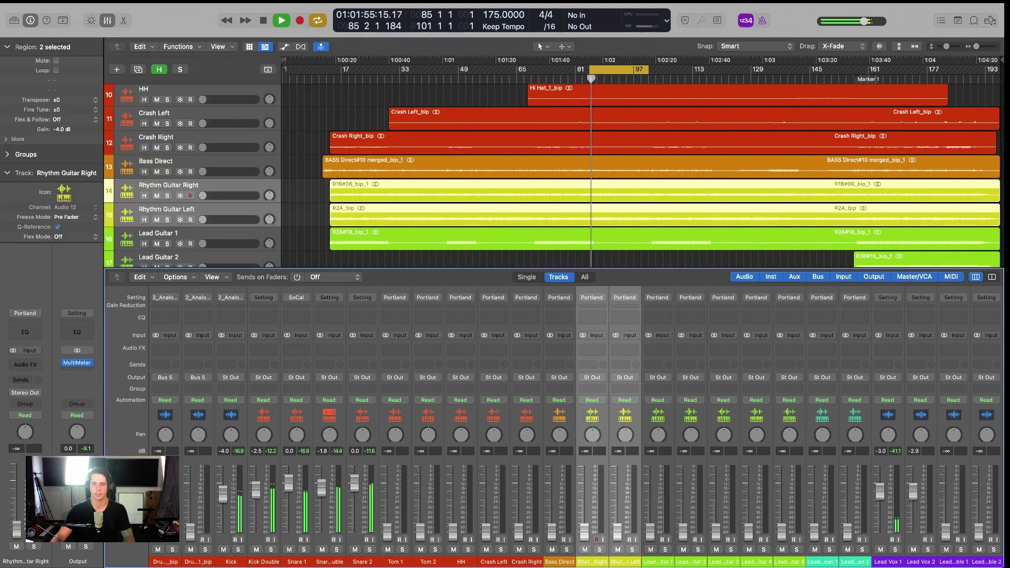
drag(617, 530, 617, 491)
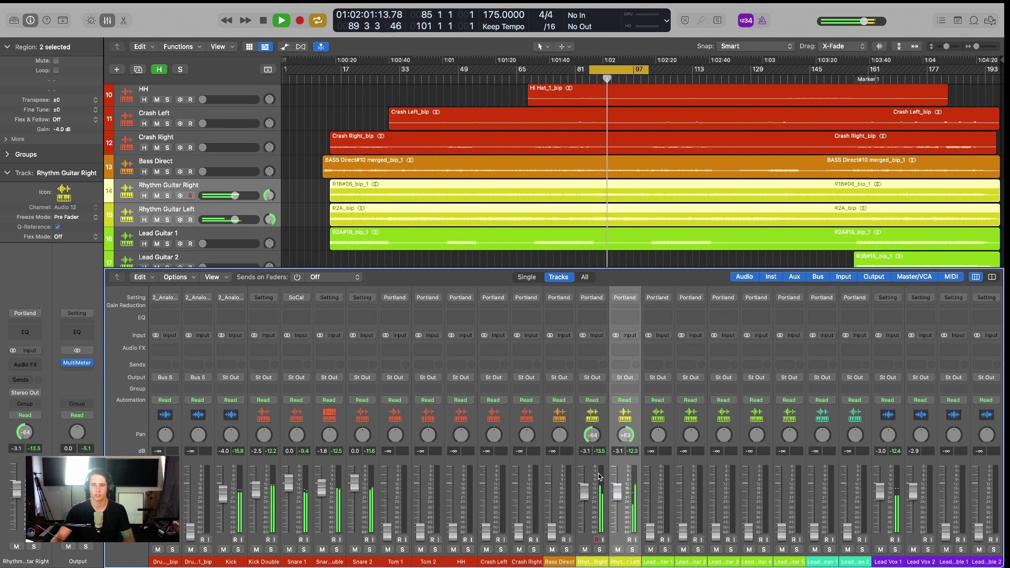
drag(584, 492, 584, 488)
drag(552, 533, 552, 478)
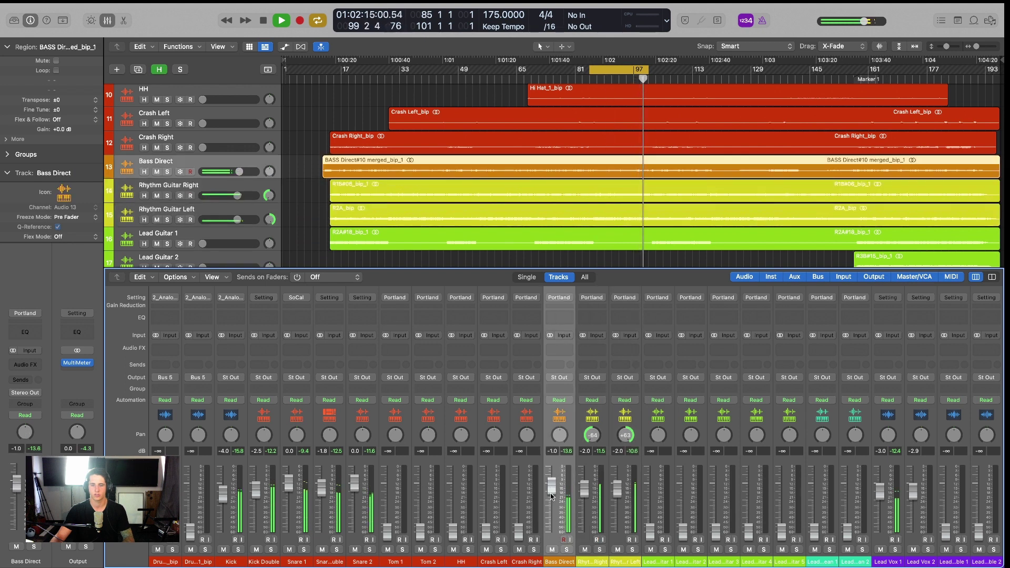
- Raise the Tom 1 and Tom 2 faders, then the HH and both crash faders, together
click(392, 545)
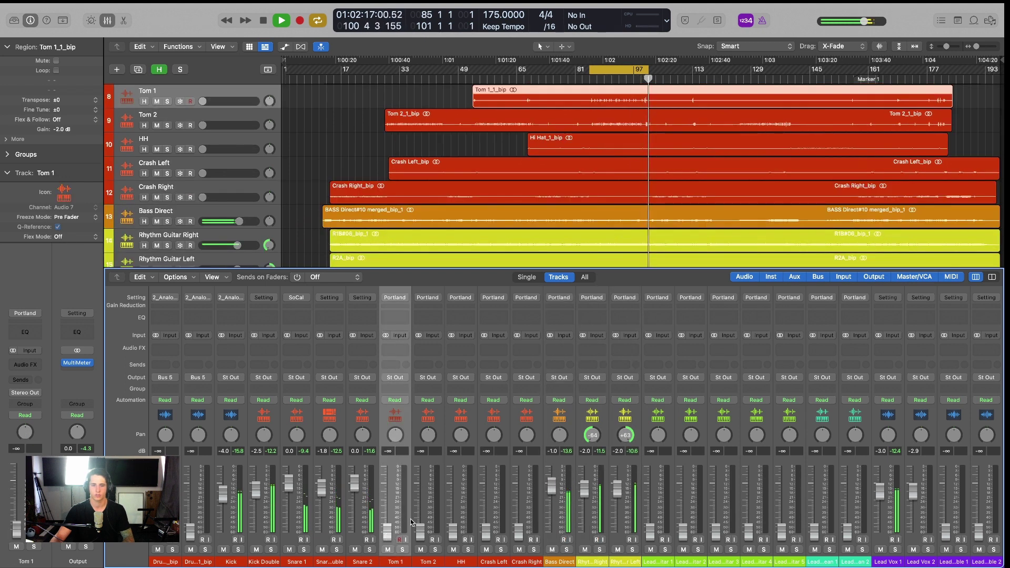
shift+click(426, 463)
drag(420, 531, 420, 519)
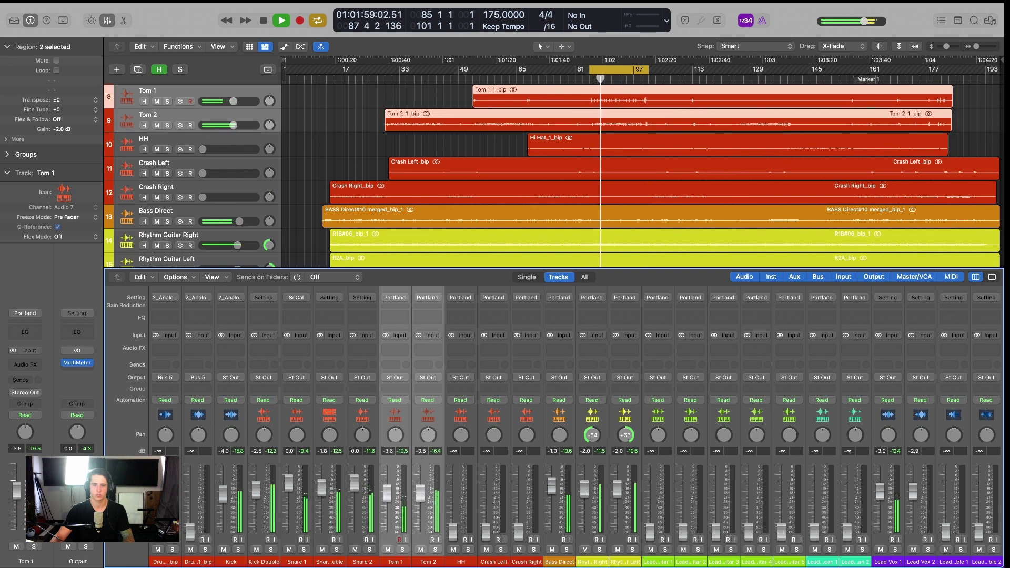
click(461, 547)
shift+click(526, 547)
drag(519, 532, 518, 495)
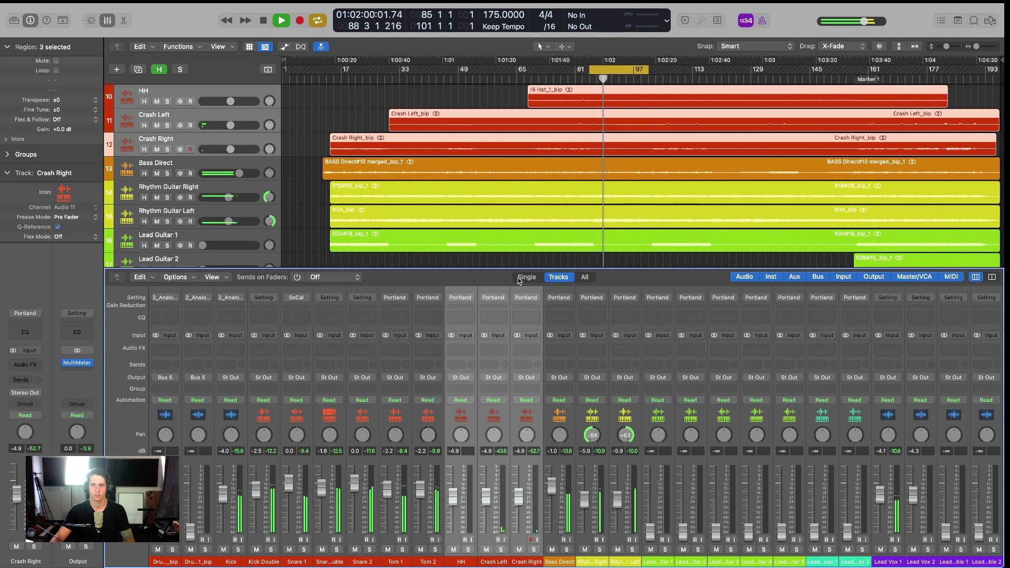
- Restart playback near bar 73, lower HH and crashes to -5.0 dB, and show the mixer
click(547, 78)
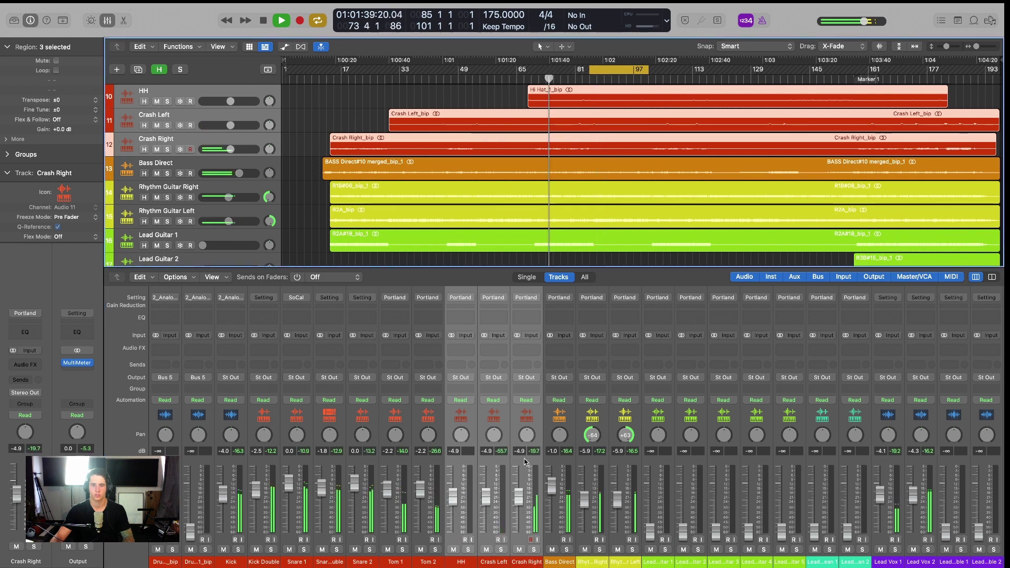
drag(494, 495, 494, 496)
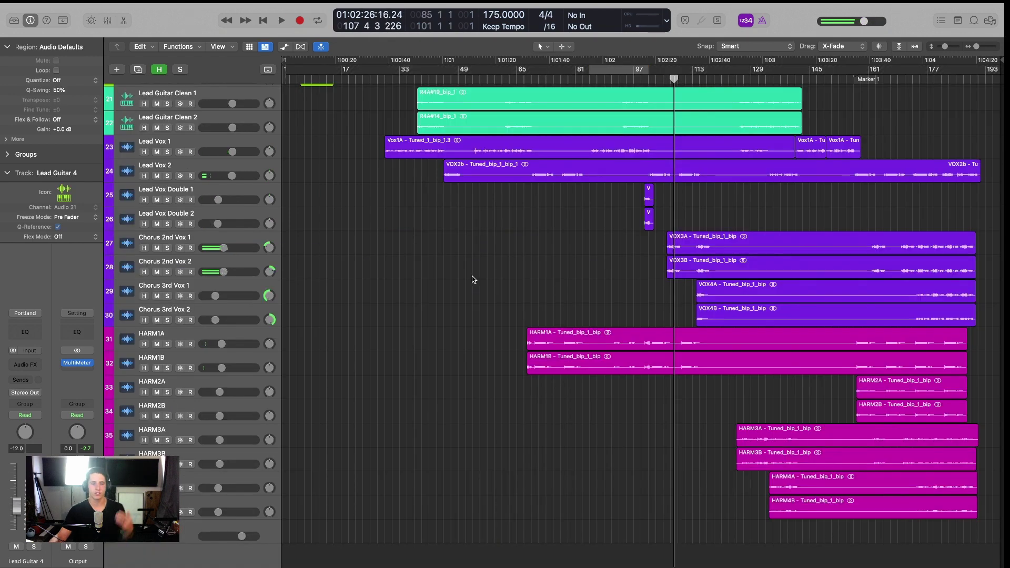
scroll(445, 350, up, 15)
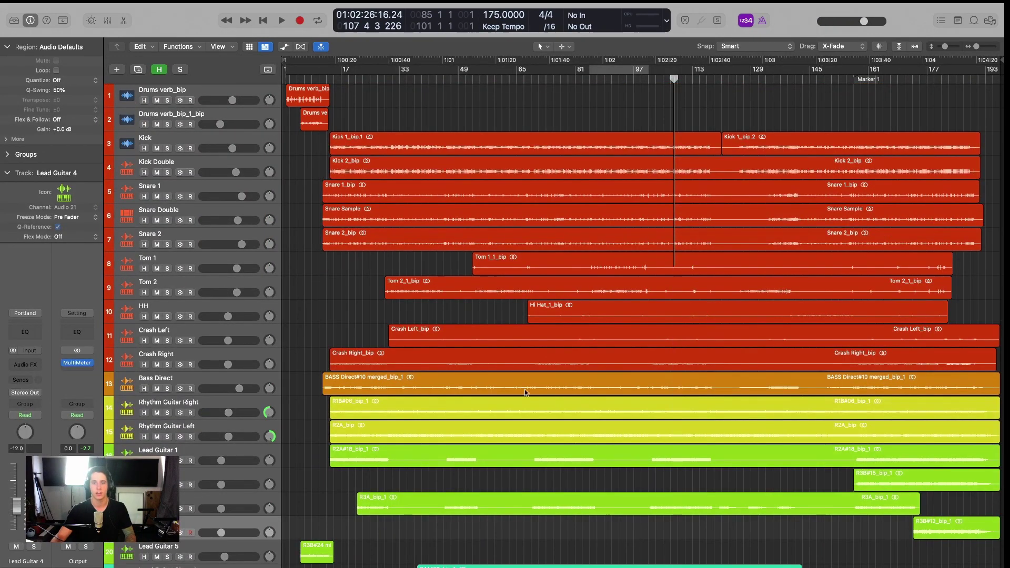
key(x)
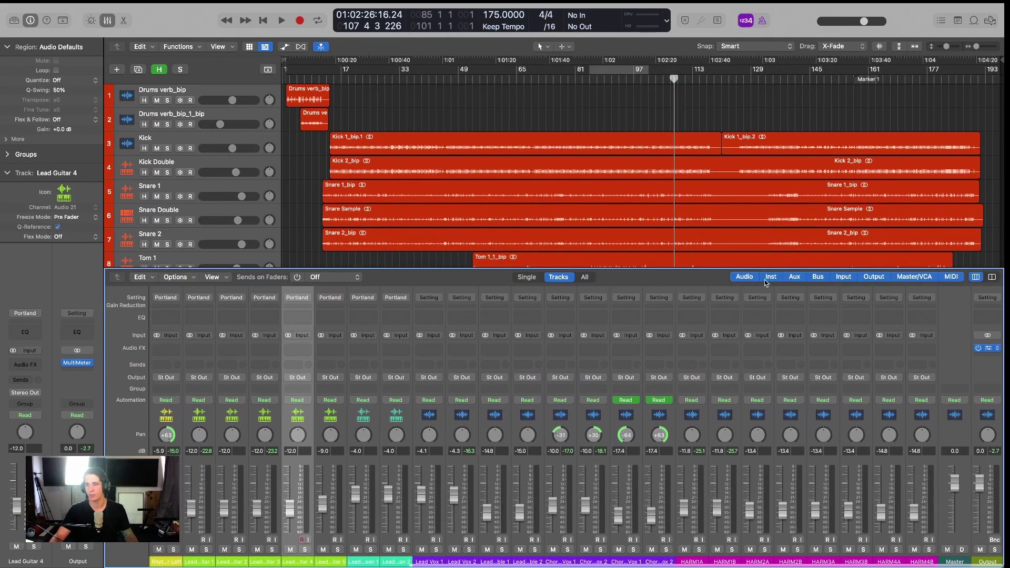
key(v)
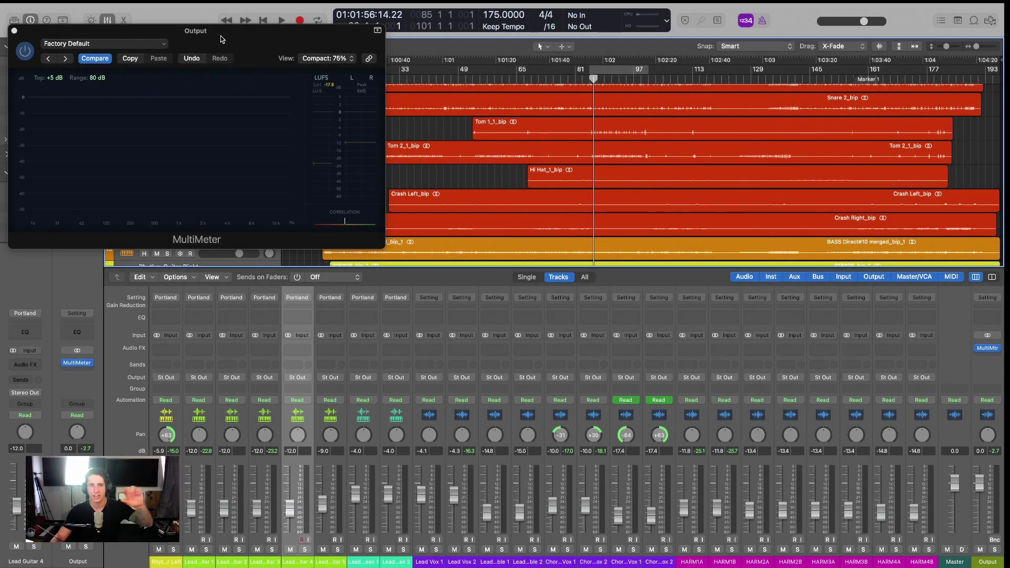
- Select HH, Crash Left and Crash Right and raise their volumes together to about -3.6 dB
click(240, 46)
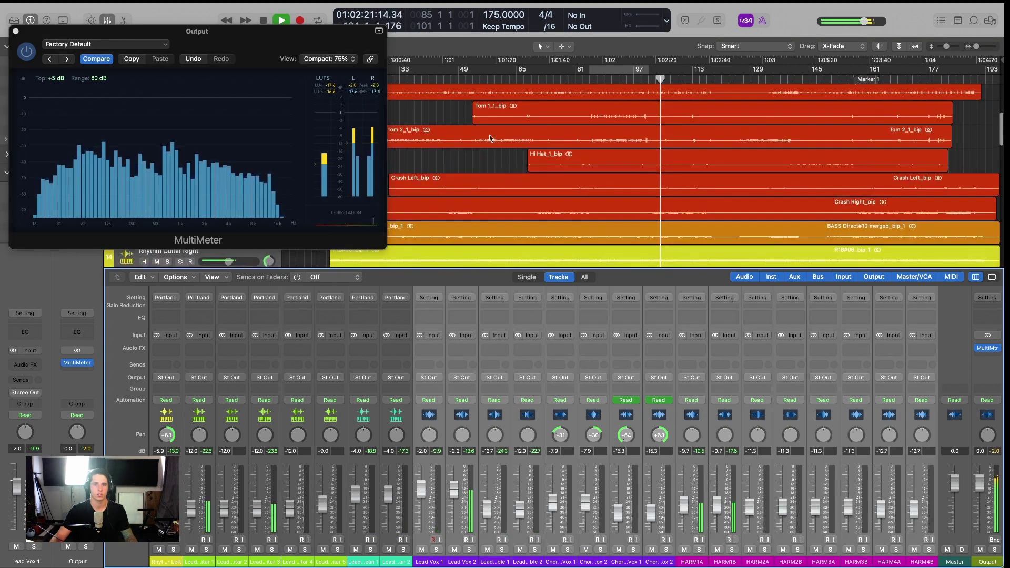
drag(263, 50, 238, 283)
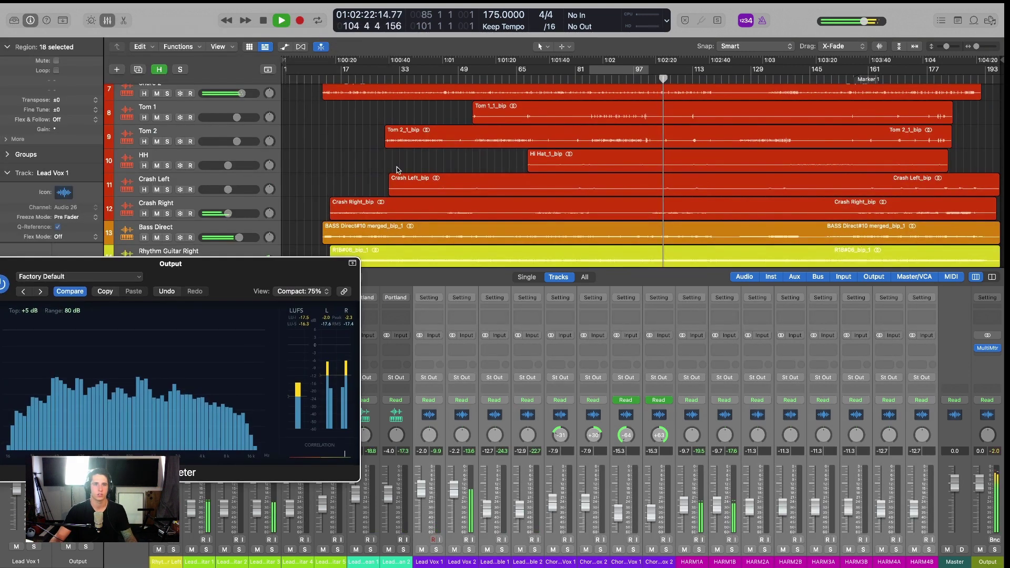
click(209, 203)
shift+click(209, 172)
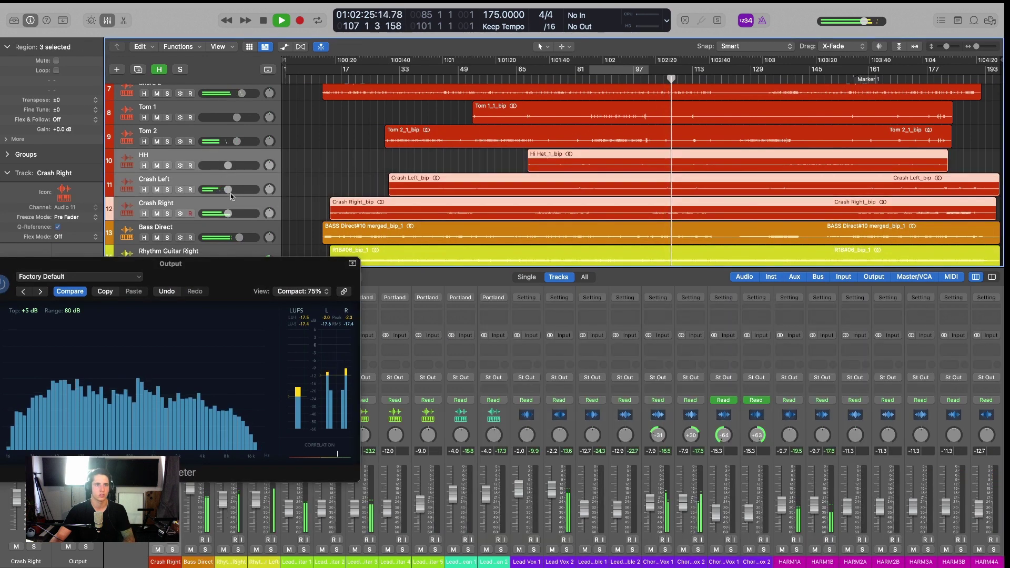
drag(228, 213, 234, 213)
drag(221, 279, 254, 206)
- Stop playback and deselect the HH and crash regions
key(space)
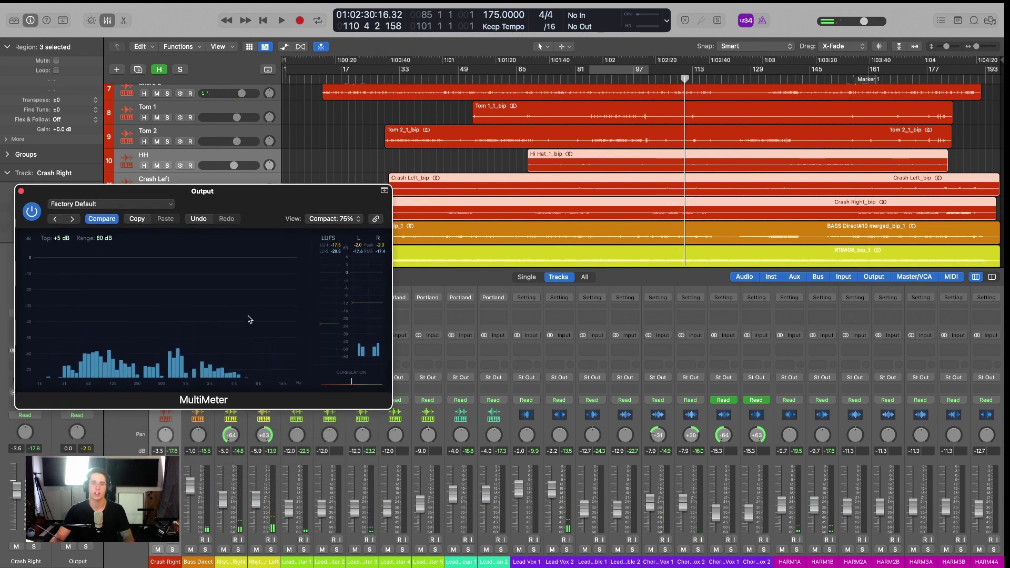
drag(272, 202, 262, 40)
click(323, 165)
- Scroll through the tracks and drag the playhead back to bar 73, at 01:01:40
click(451, 164)
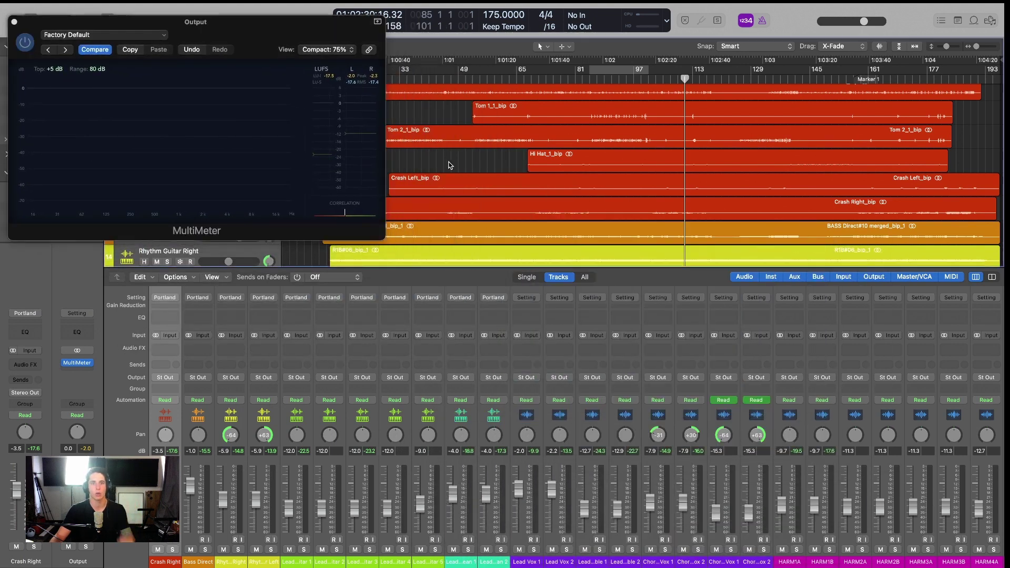
scroll(635, 168, down, 10)
scroll(639, 169, down, 5)
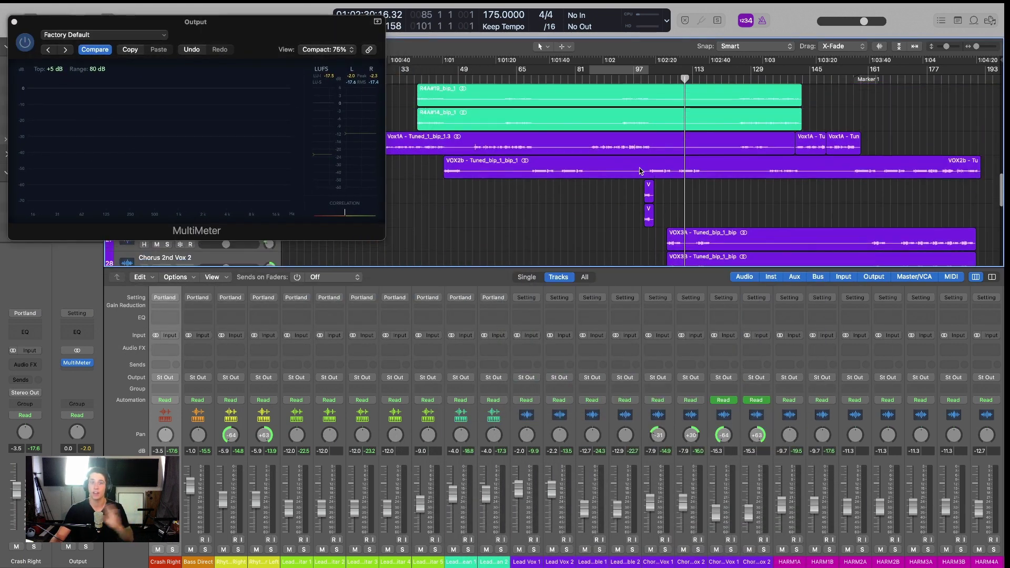
scroll(610, 208, up, 15)
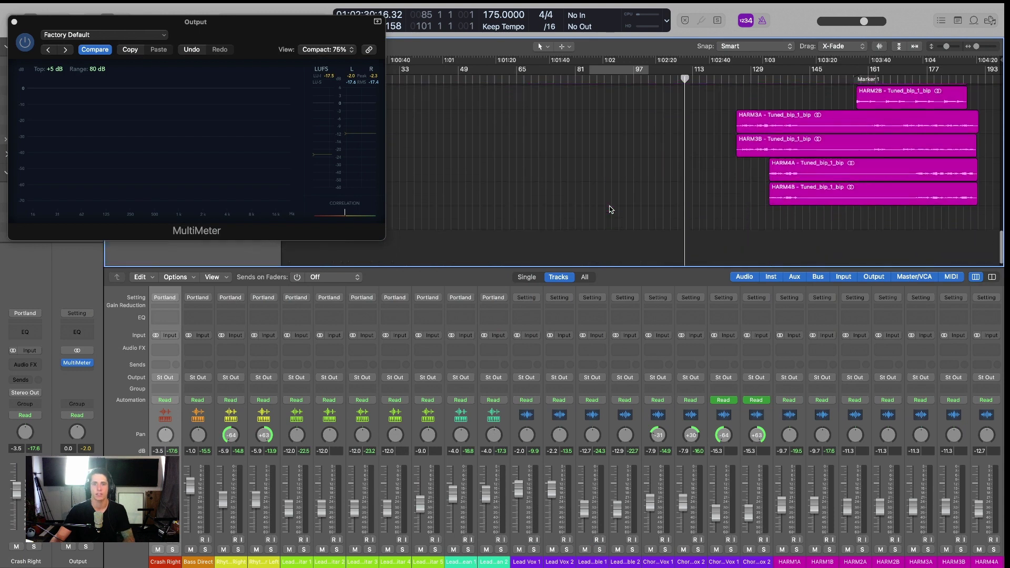
scroll(609, 208, up, 8)
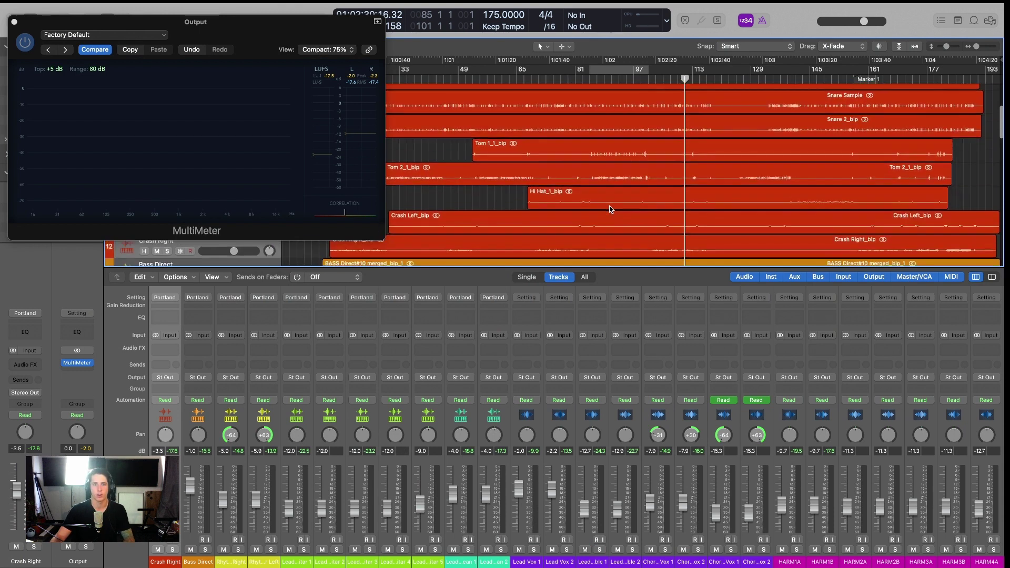
scroll(604, 197, up, 2)
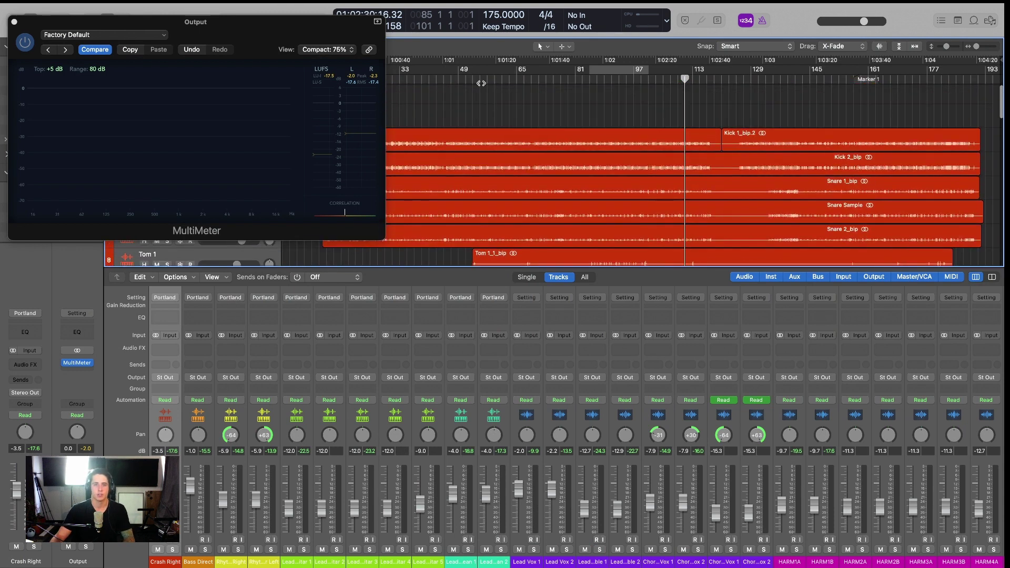
drag(481, 82, 549, 79)
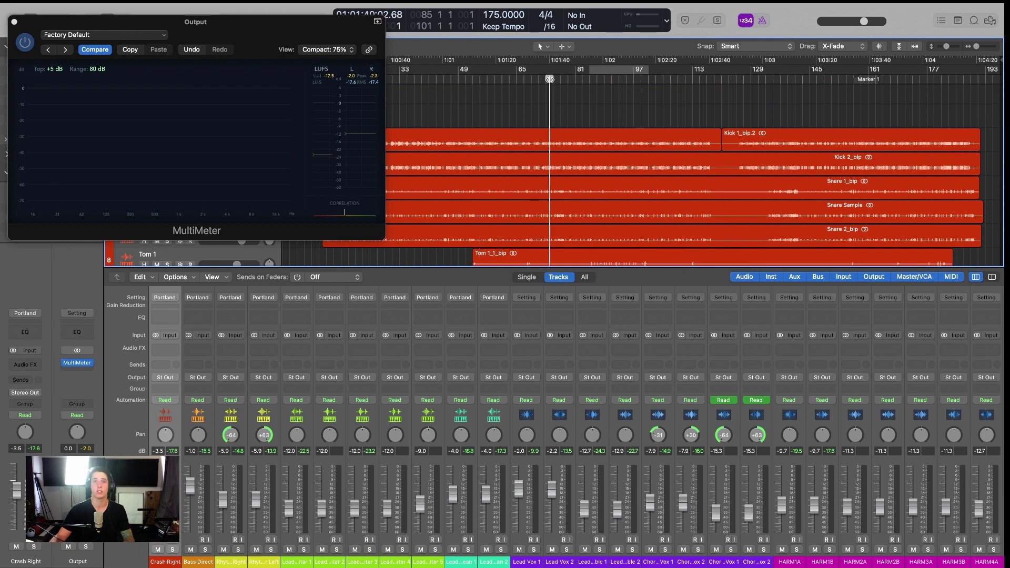
scroll(632, 179, down, 2)
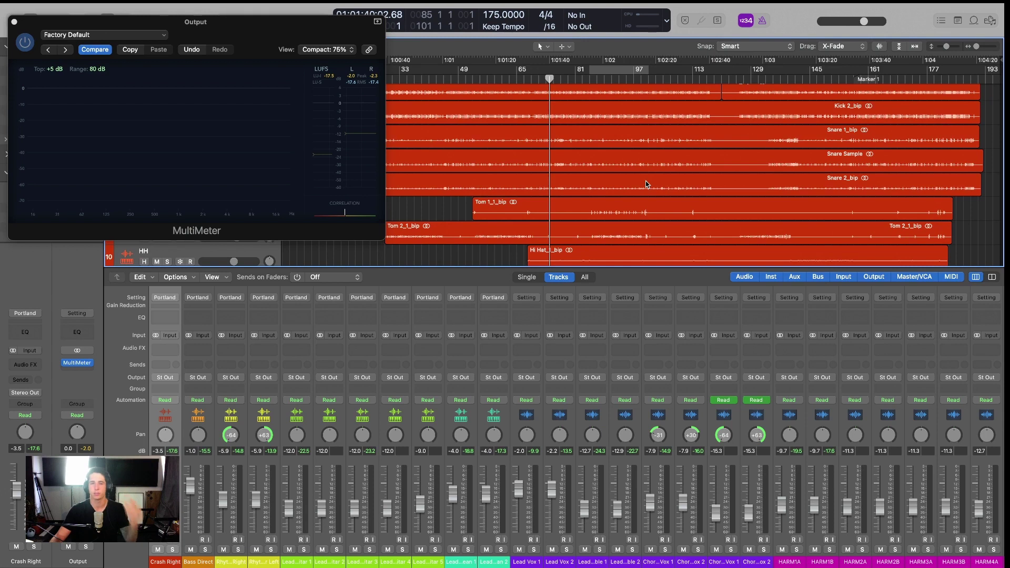
scroll(646, 182, down, 5)
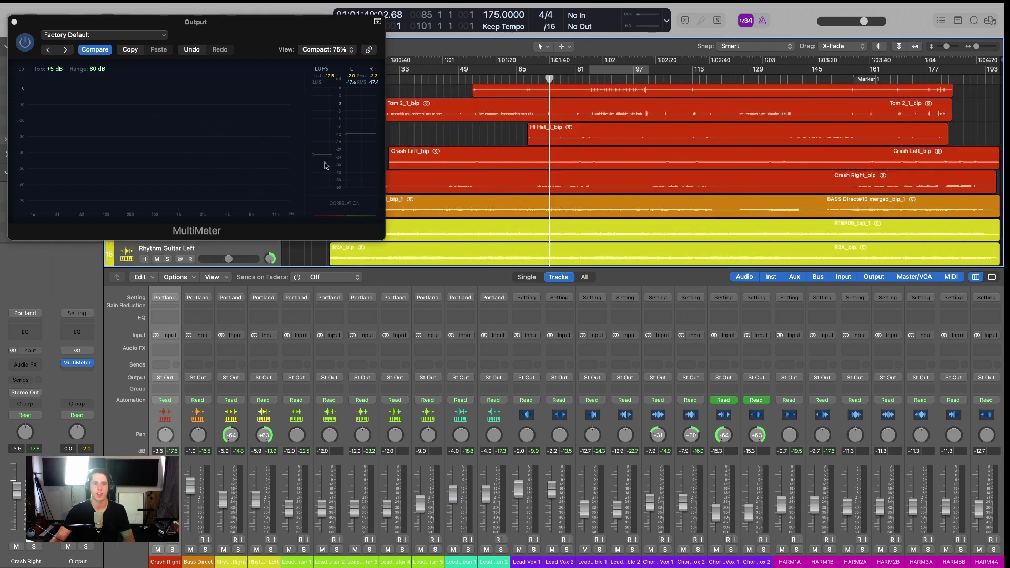
scroll(481, 155, up, 6)
- Lower Kick and Kick Double to about -4.0 dB, deselect the kick regions, and stop playback
click(238, 27)
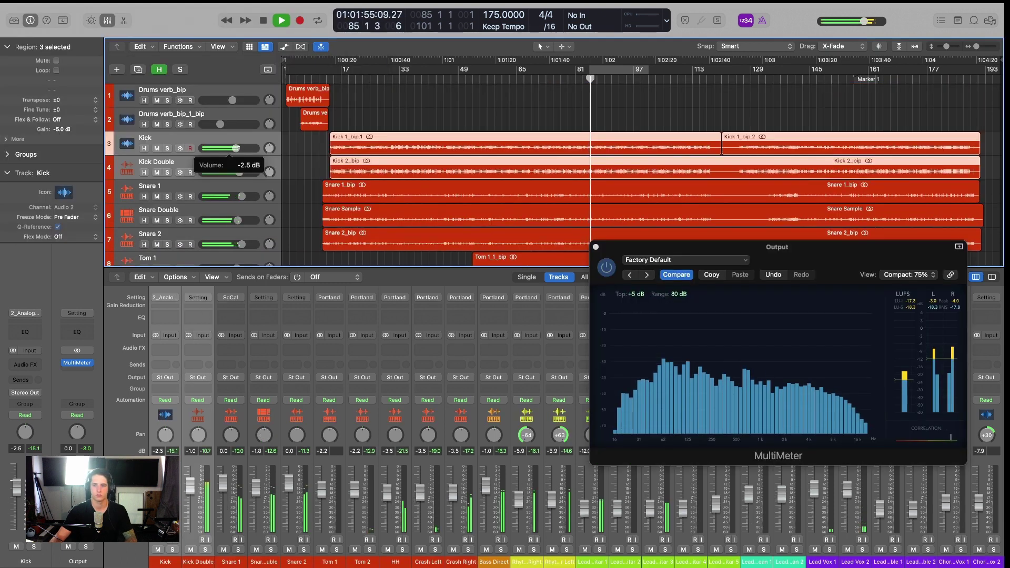
drag(233, 149, 232, 148)
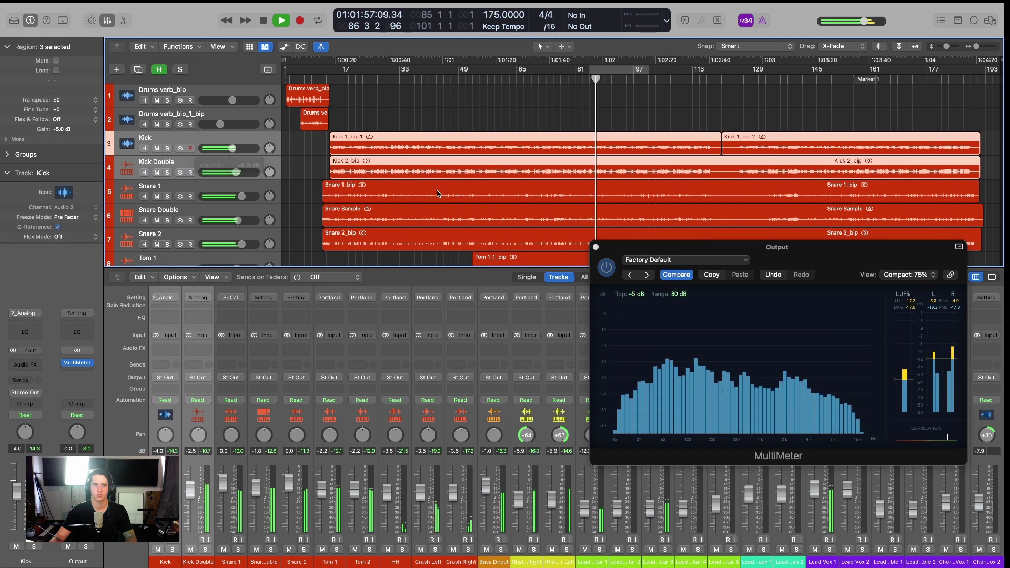
scroll(437, 191, down, 2)
click(395, 212)
scroll(395, 211, down, 3)
key(space)
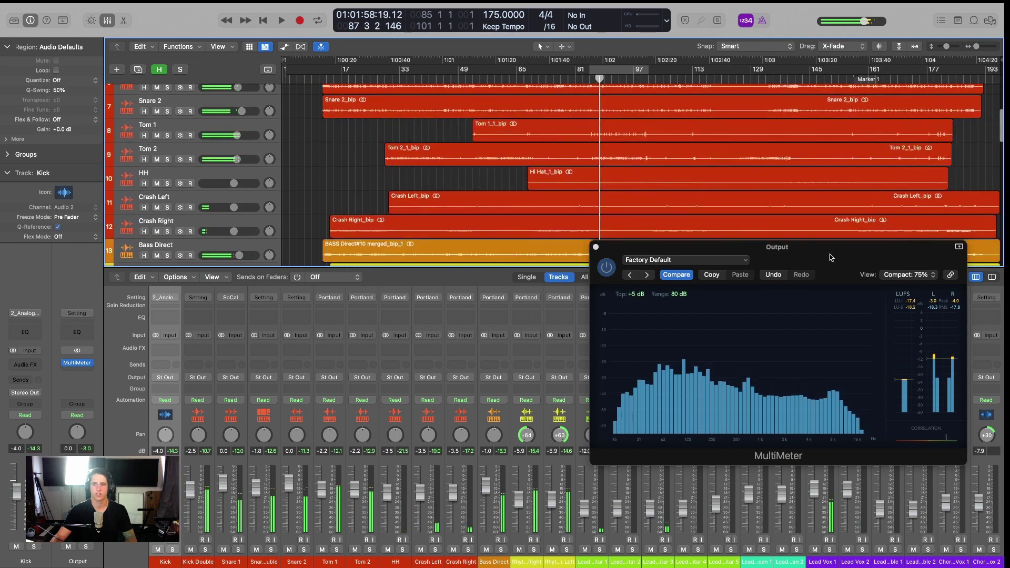
drag(848, 260, 842, 247)
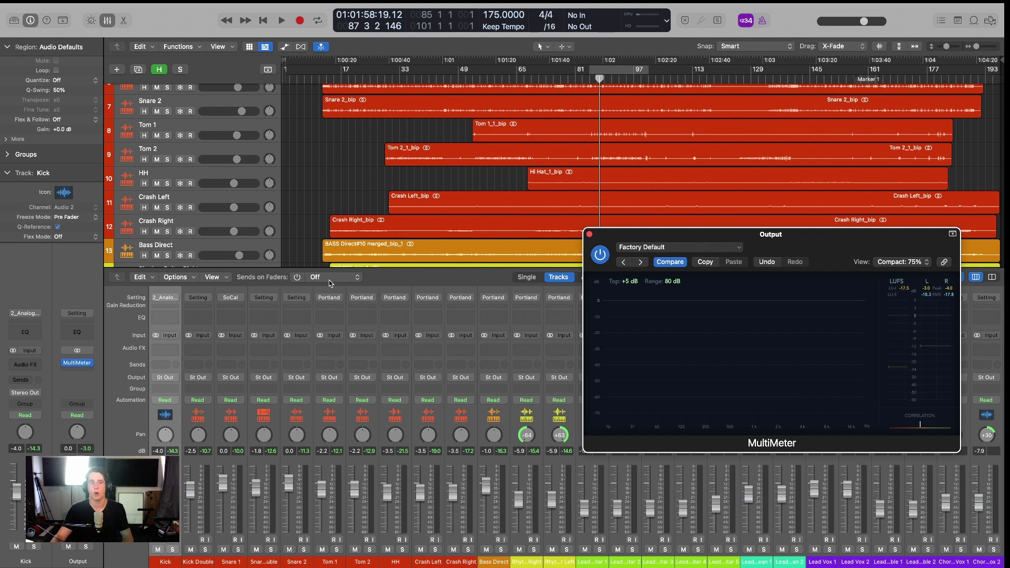
- Drop Rhythm Guitar Right and Left to -∞ and audition the mix without them
scroll(316, 196, down, 4)
scroll(315, 196, down, 1)
click(158, 152)
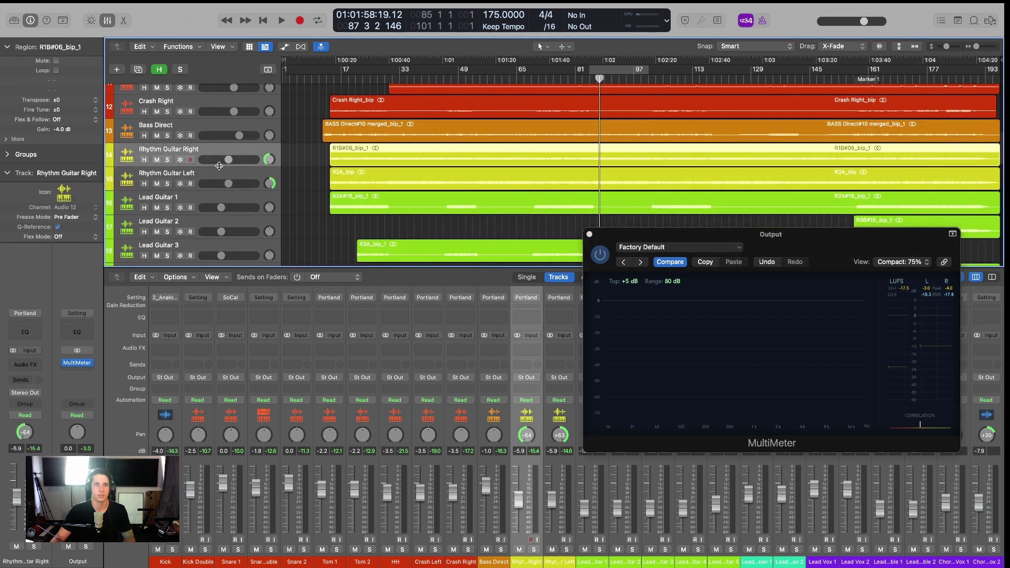
shift+click(158, 177)
drag(229, 160, 172, 155)
key(space)
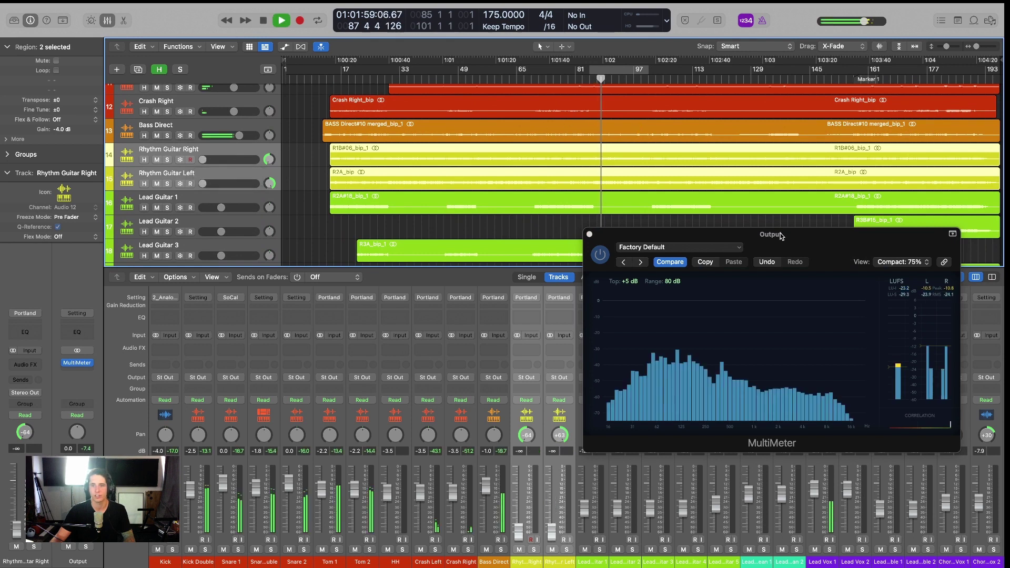
drag(773, 234, 763, 229)
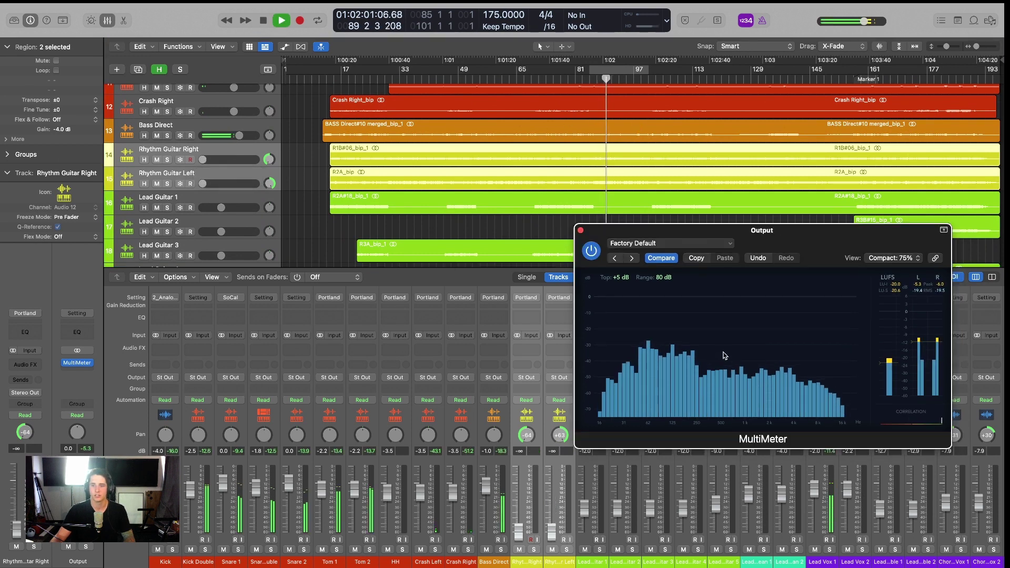
key(space)
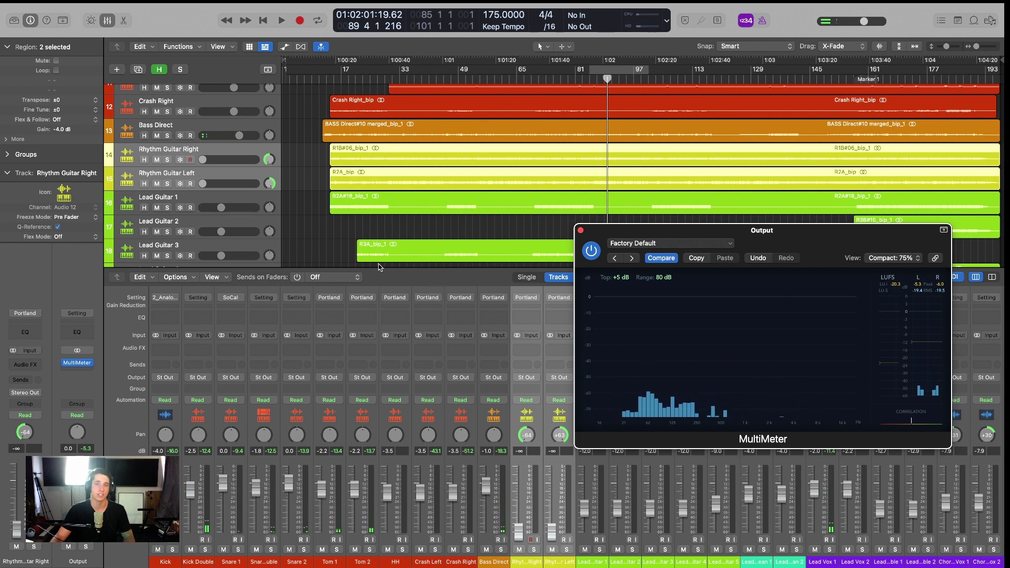
- Bring both rhythm guitars up to -11.6 dB, replay from bar 74, then settle at -3.9 dB
drag(203, 159, 222, 159)
drag(574, 82, 550, 82)
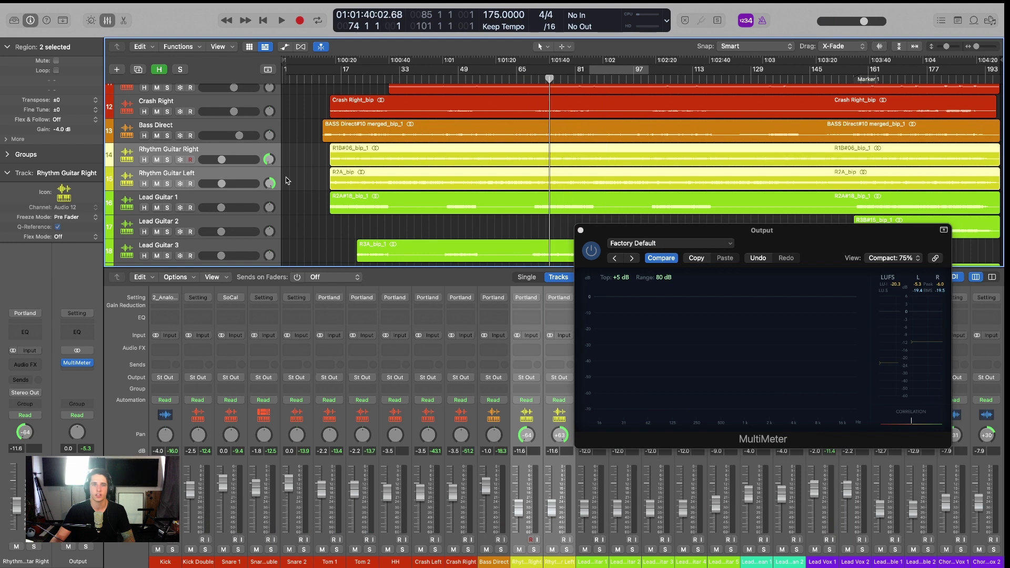
key(space)
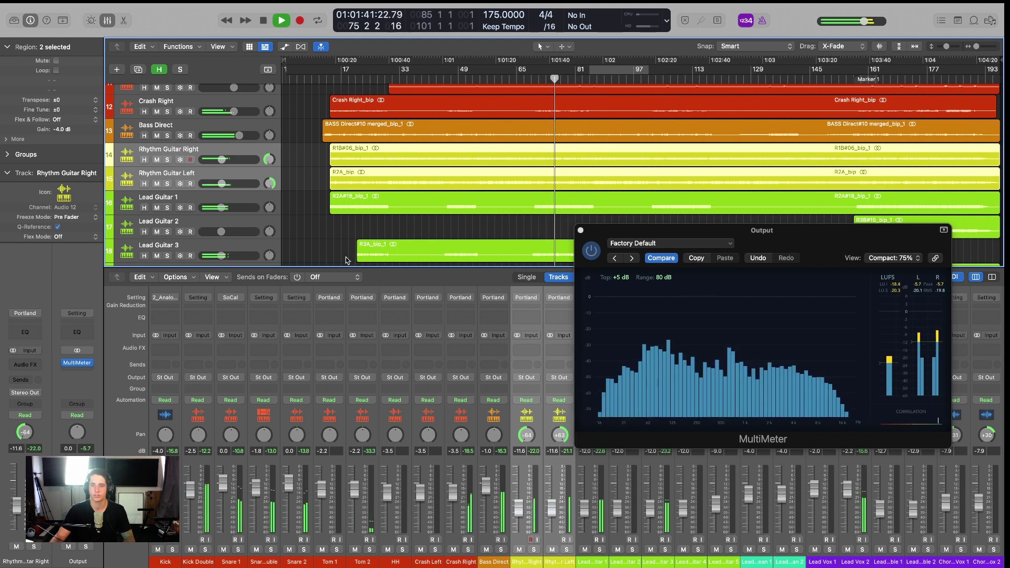
drag(222, 159, 231, 160)
key(space)
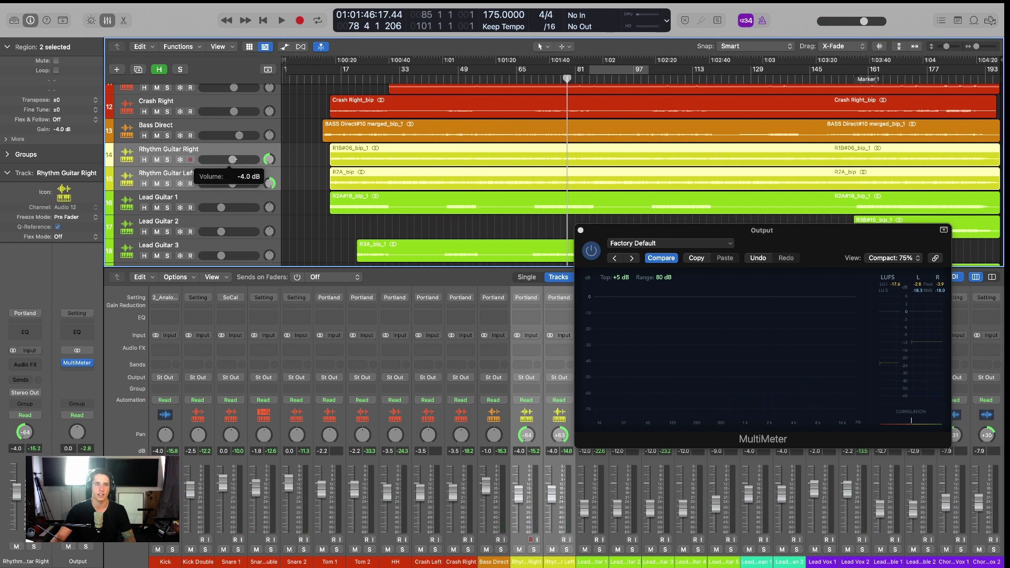
drag(234, 159, 236, 159)
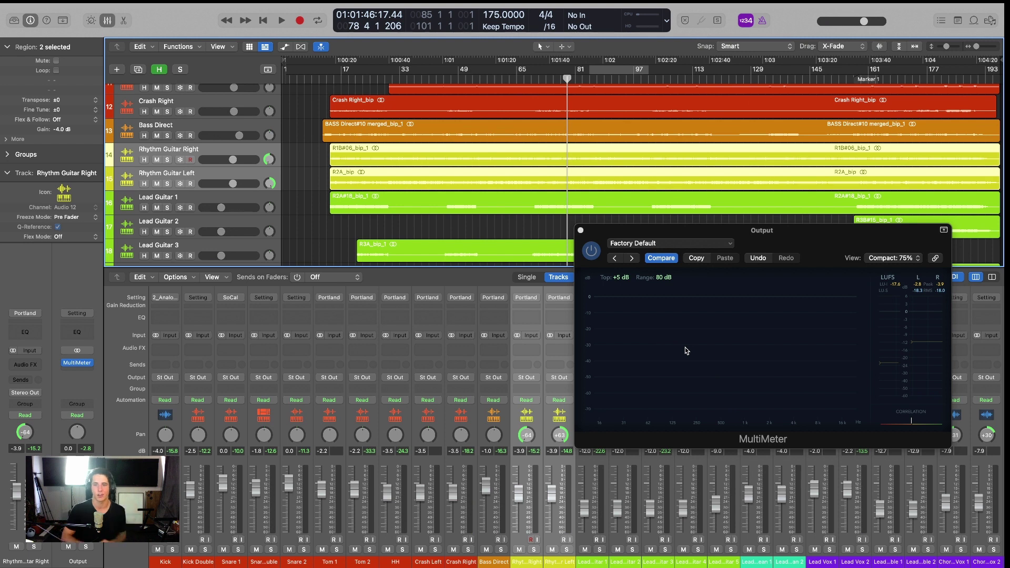
click(580, 230)
- Hide the mixer, deselect all regions and scroll to the top of the track list
key(x)
click(309, 255)
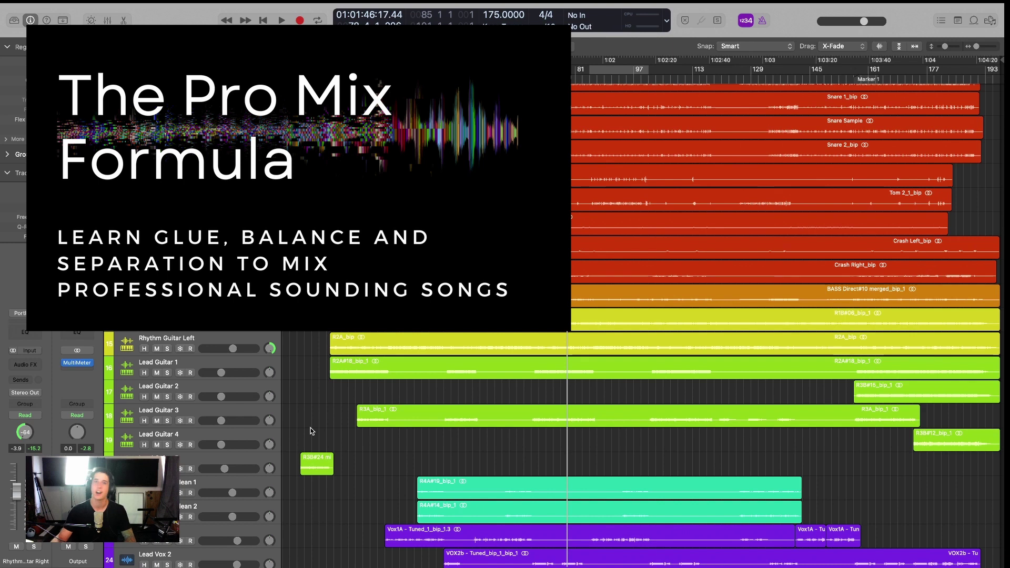
scroll(311, 431, up, 4)
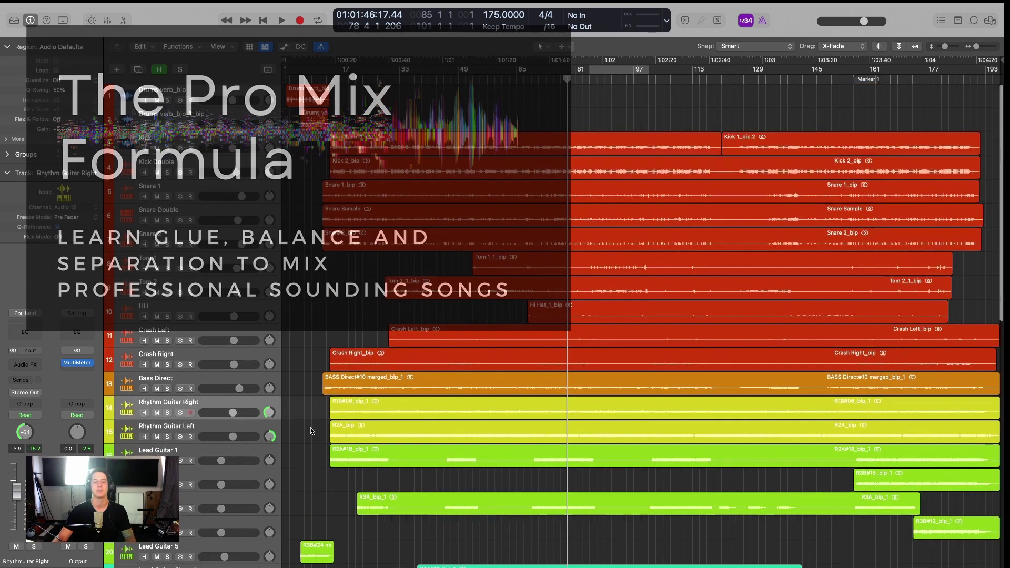